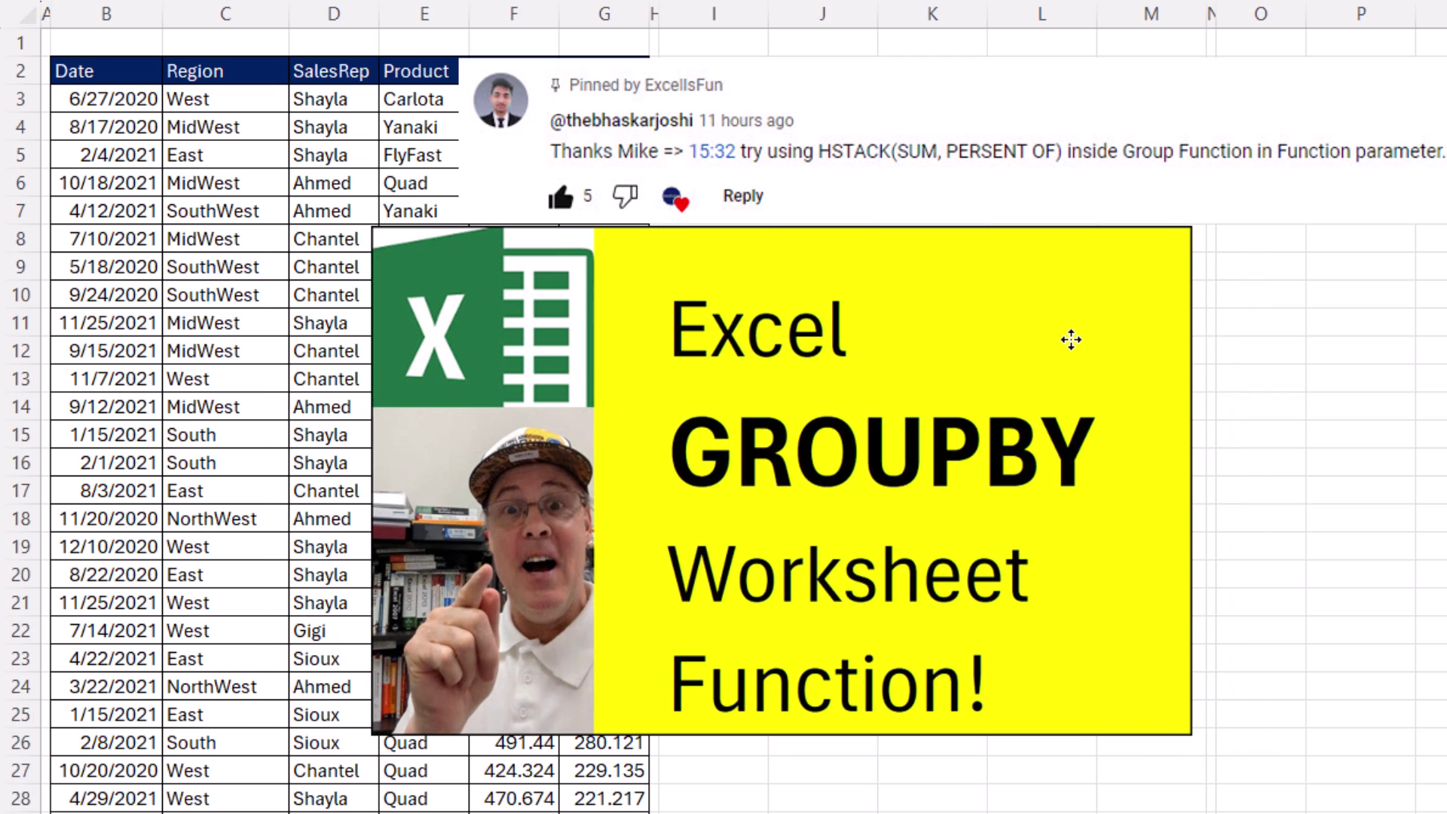
# Move the pinned comment screenshot slightly left over the sales sheet
pyautogui.moveTo(509, 158); pyautogui.dragTo(445, 153)
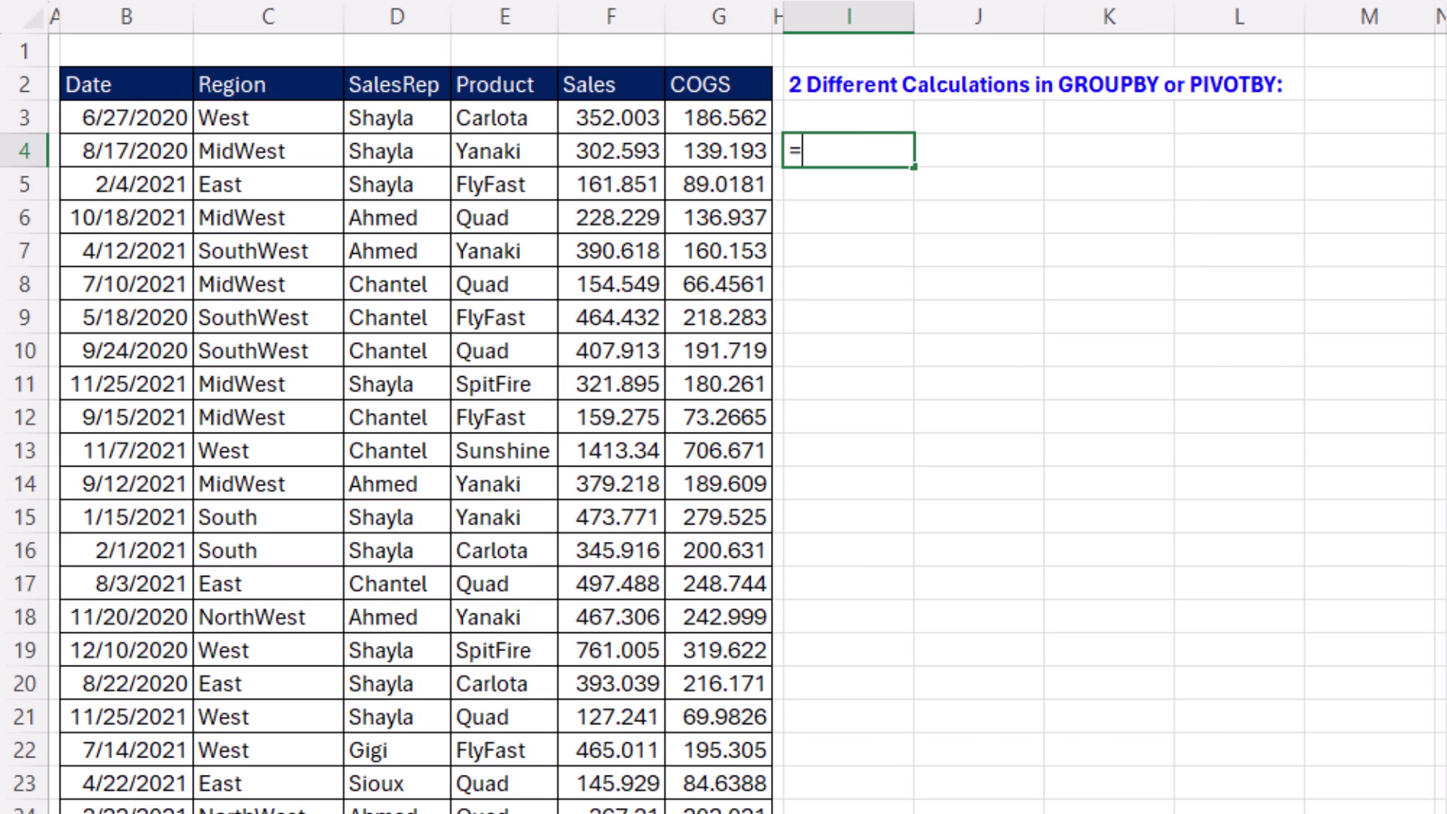
# In I4, enter a GROUPBY formula of the Region and Sales columns with SUM and field headers 3
pyautogui.write('g')
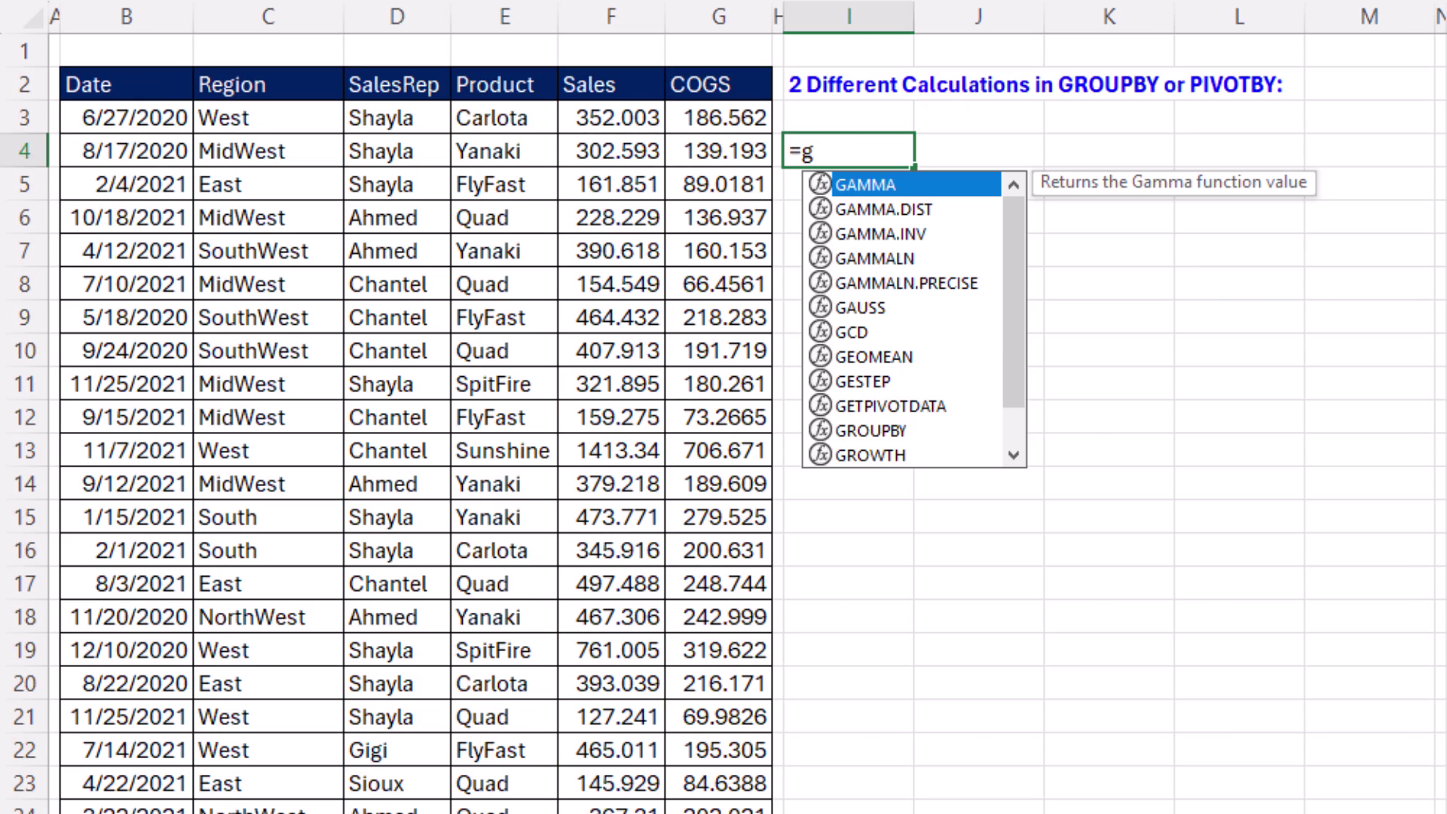
pyautogui.write('r')
pyautogui.press('Tab')
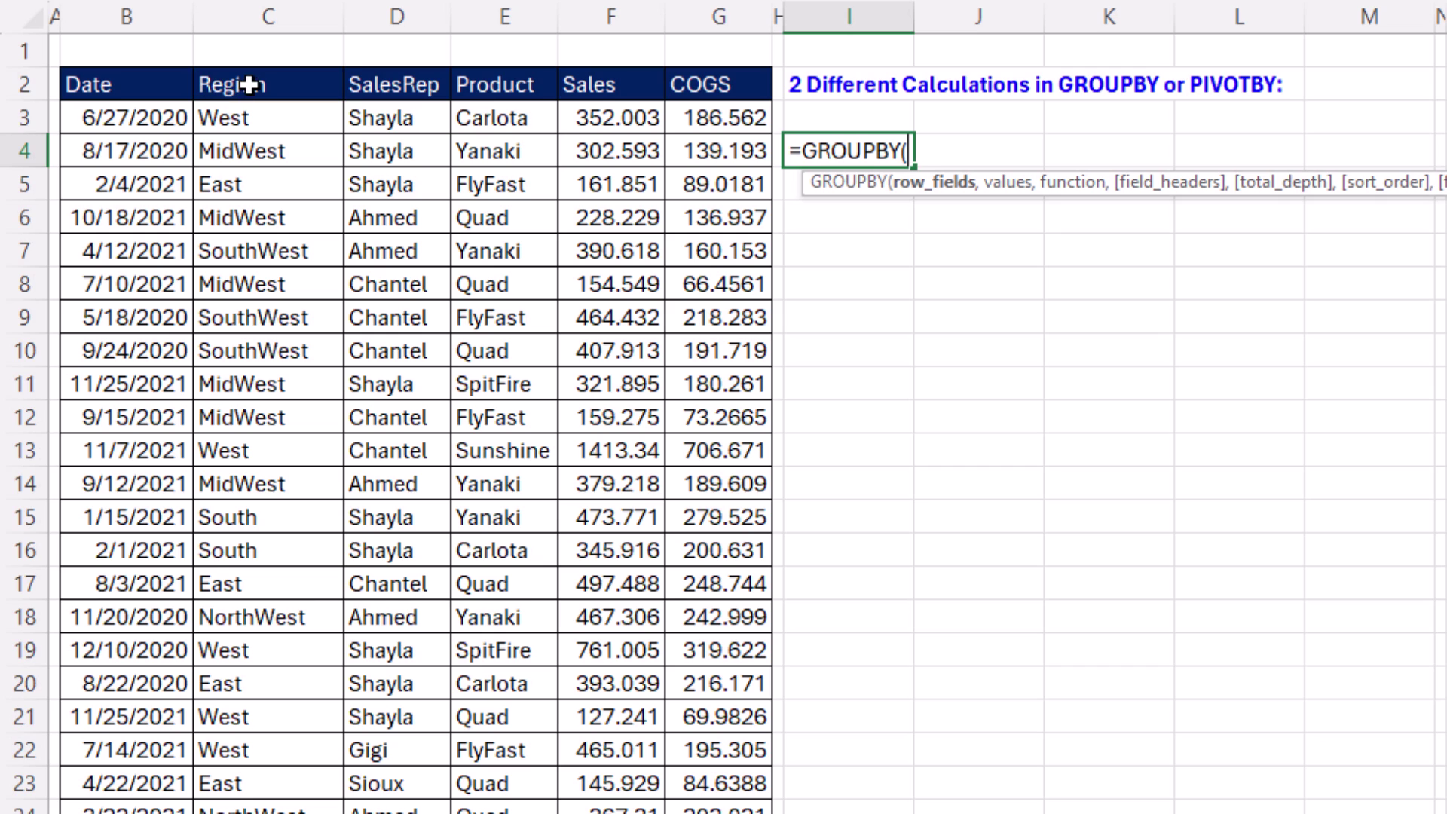
pyautogui.moveTo(233, 89); pyautogui.dragTo(260, 813)
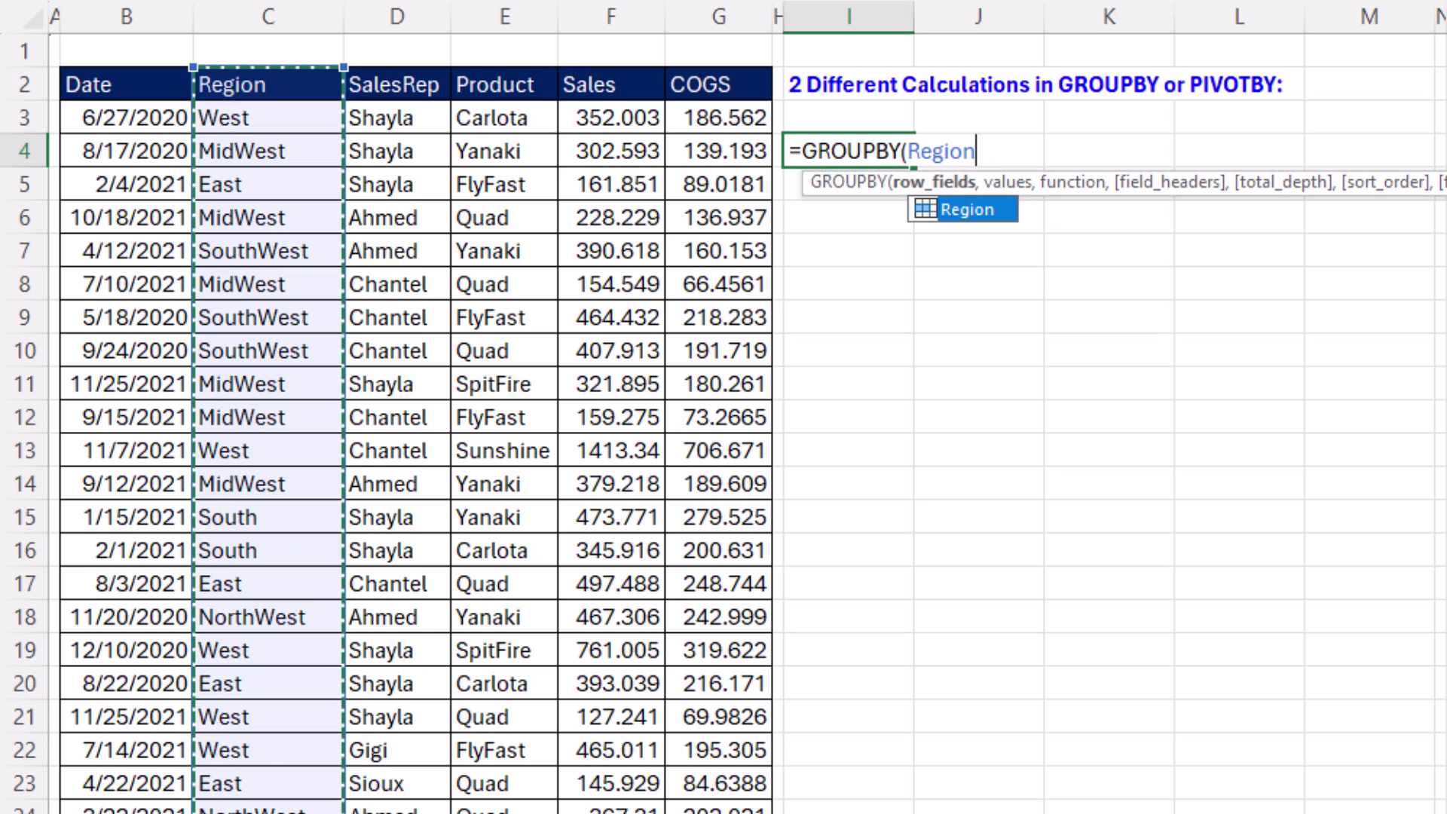
pyautogui.write(',')
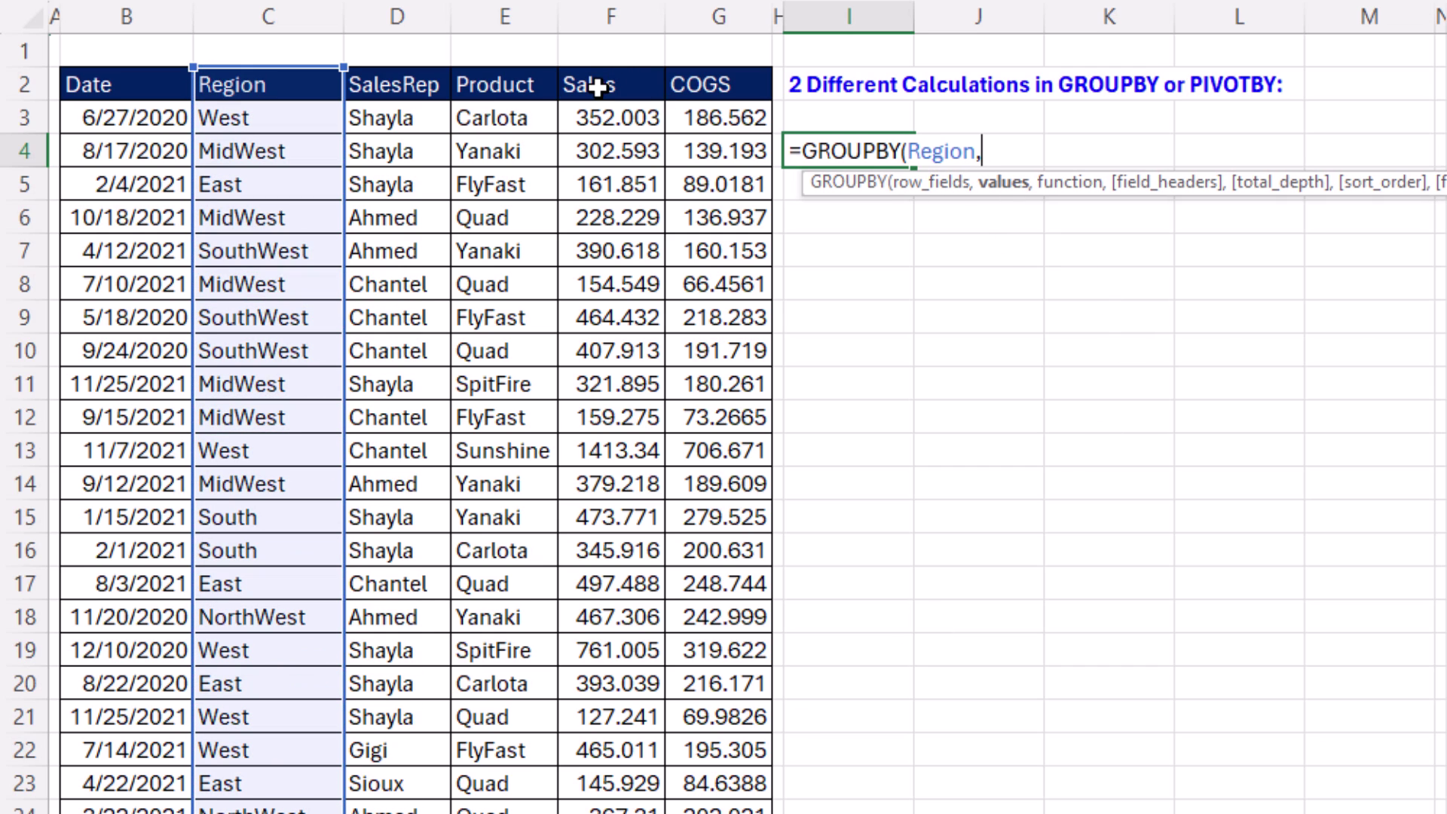
pyautogui.moveTo(594, 79); pyautogui.dragTo(593, 813)
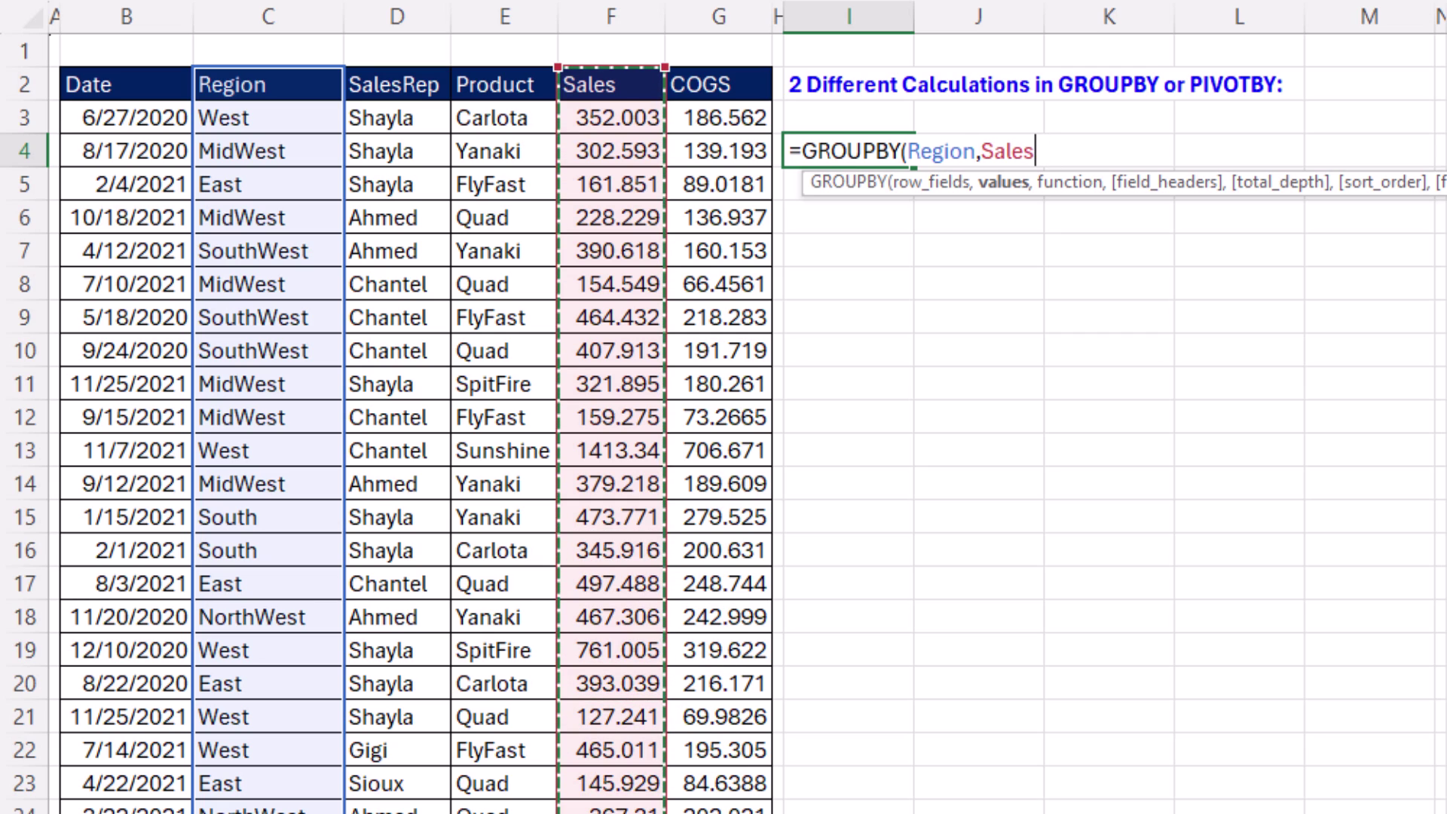
pyautogui.write(',SUM')
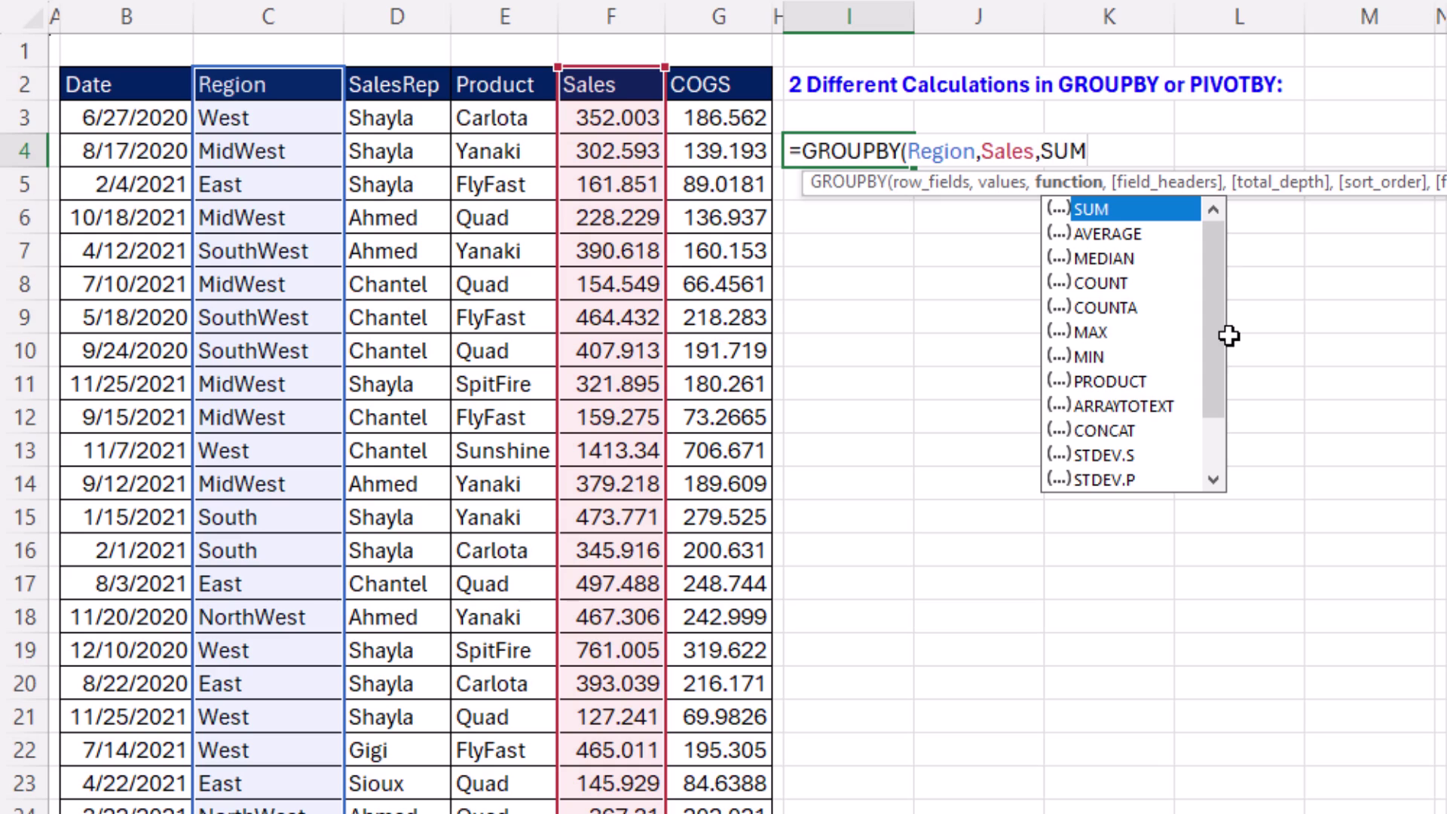
pyautogui.write(')')
pyautogui.press('BackSpace')
pyautogui.write(',')
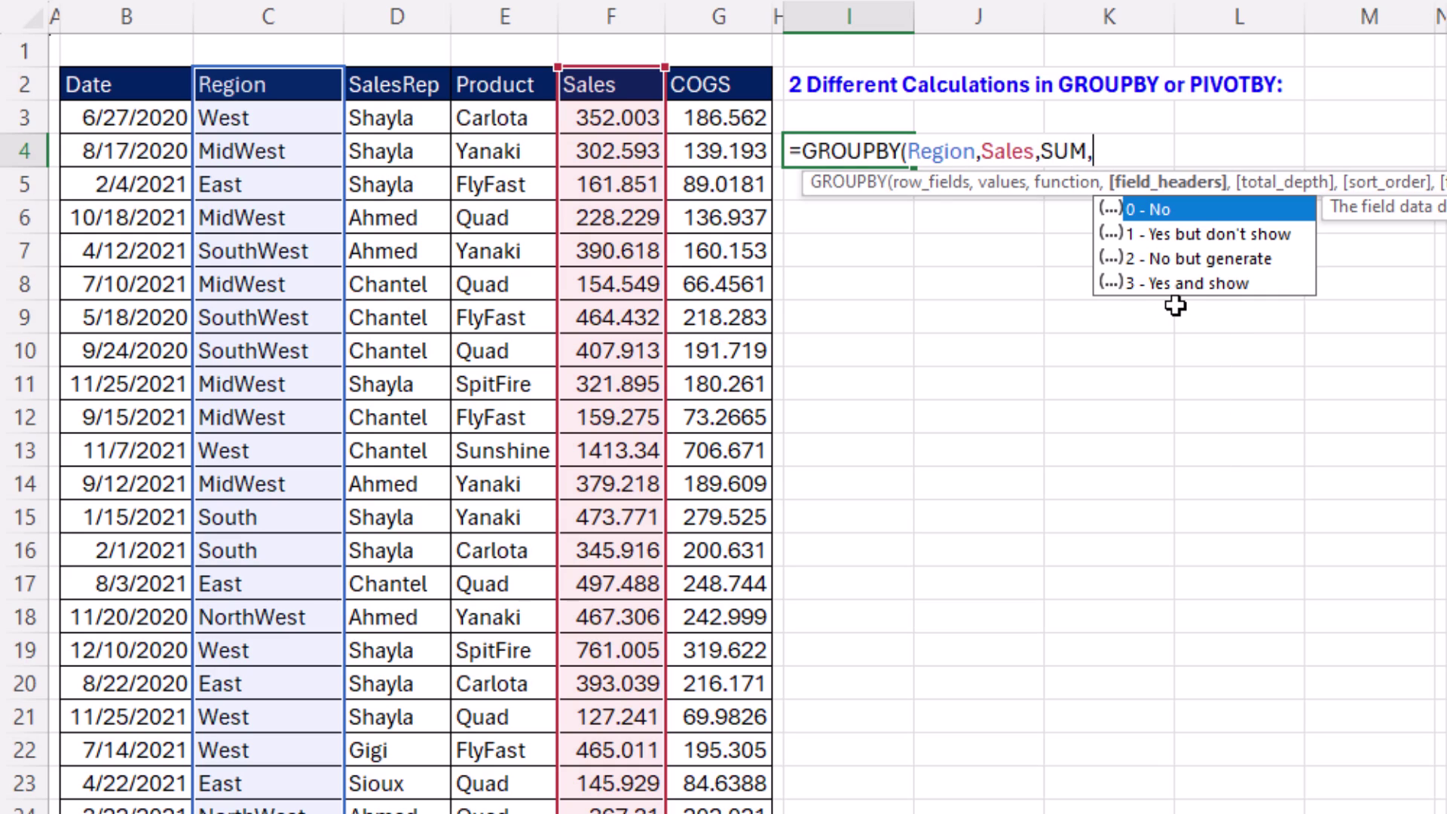
pyautogui.write('3)')
pyautogui.hotkey('ctrl', 'Return')
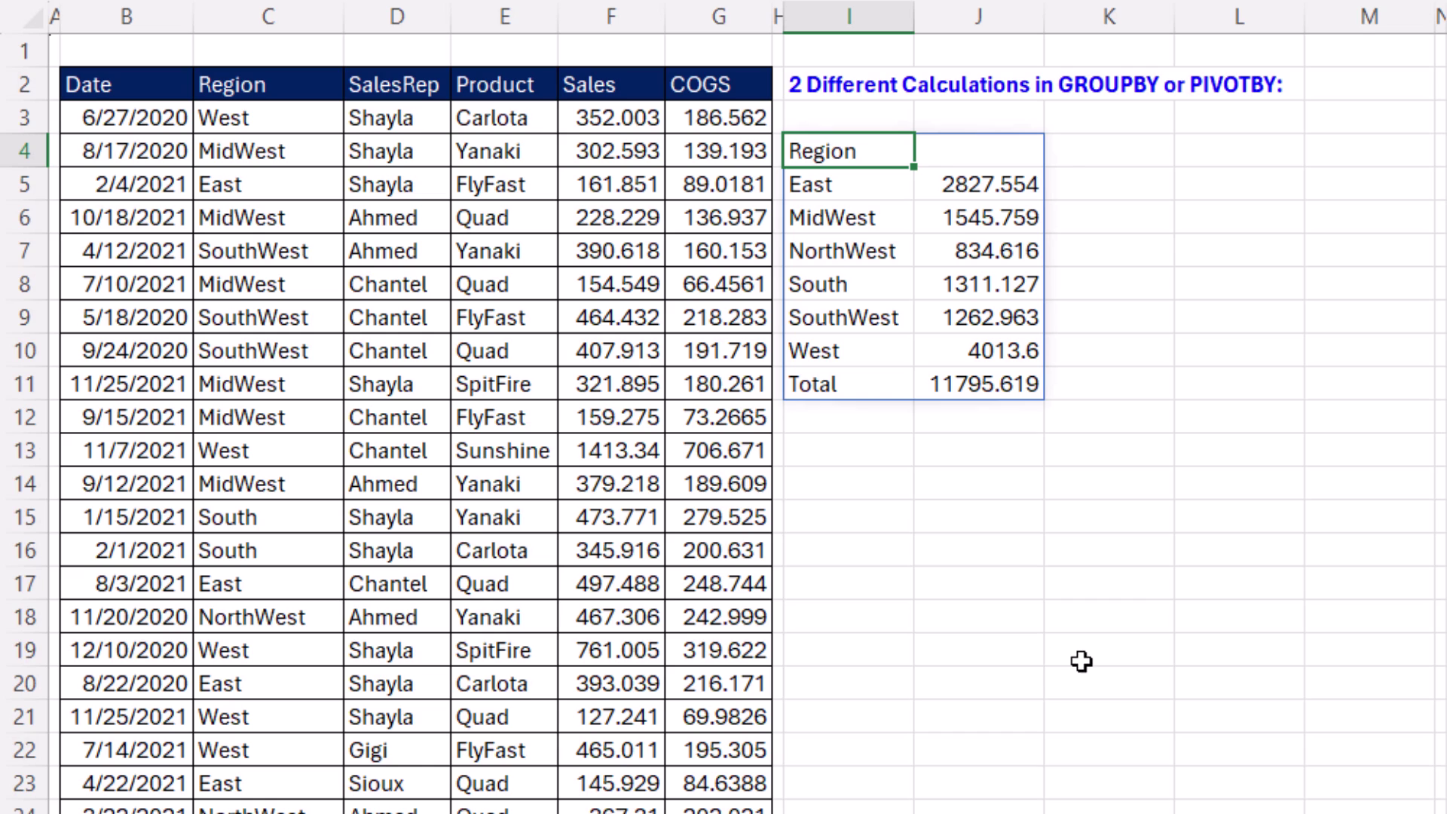
pyautogui.press('F2')
pyautogui.click(1042, 157)
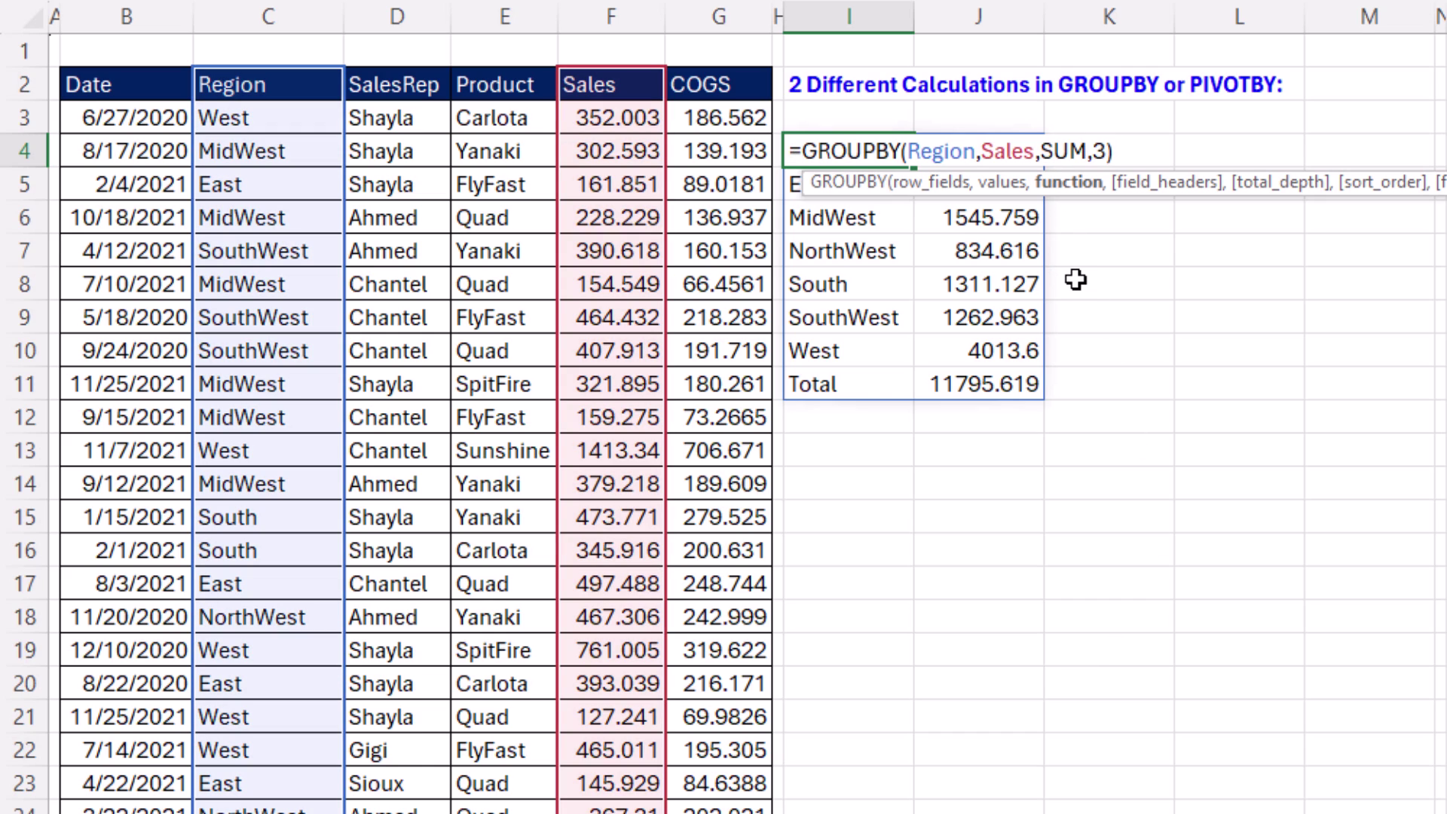
# Change the GROUPBY function argument from SUM to HSTACK(SUM,AVERAGE)
pyautogui.write('HS')
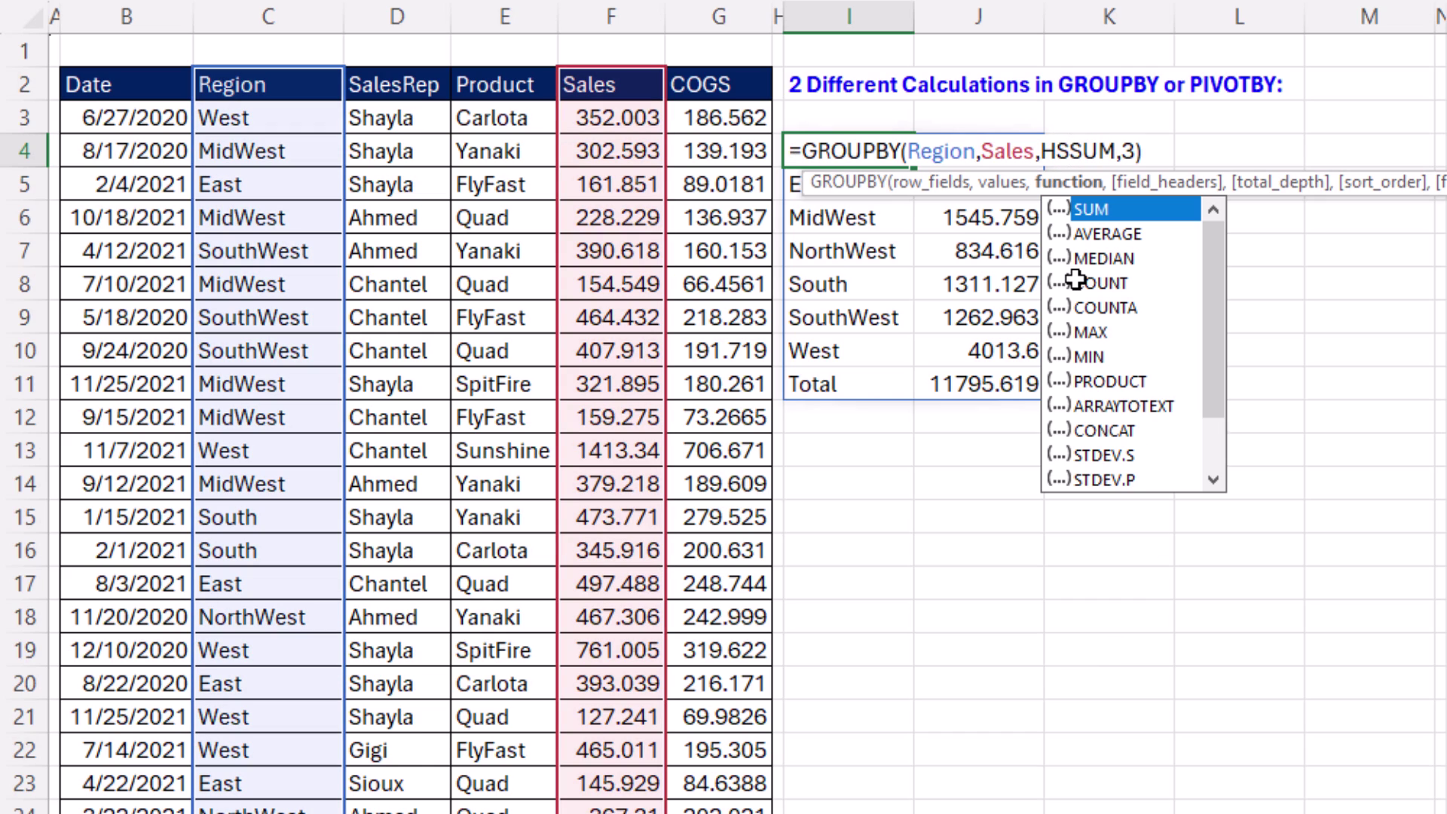
pyautogui.write('TACK')
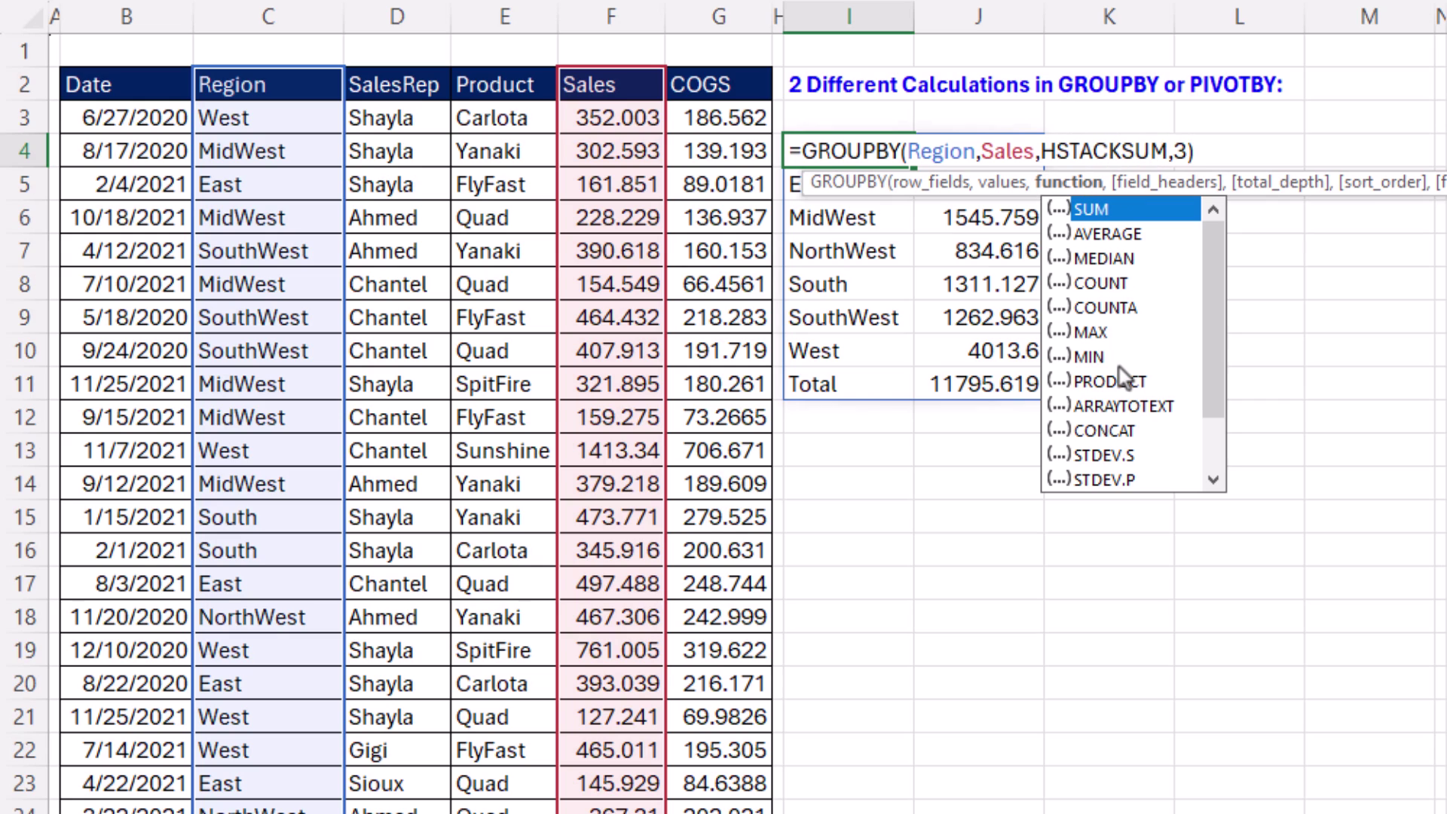
pyautogui.press('Escape')
pyautogui.write('(')
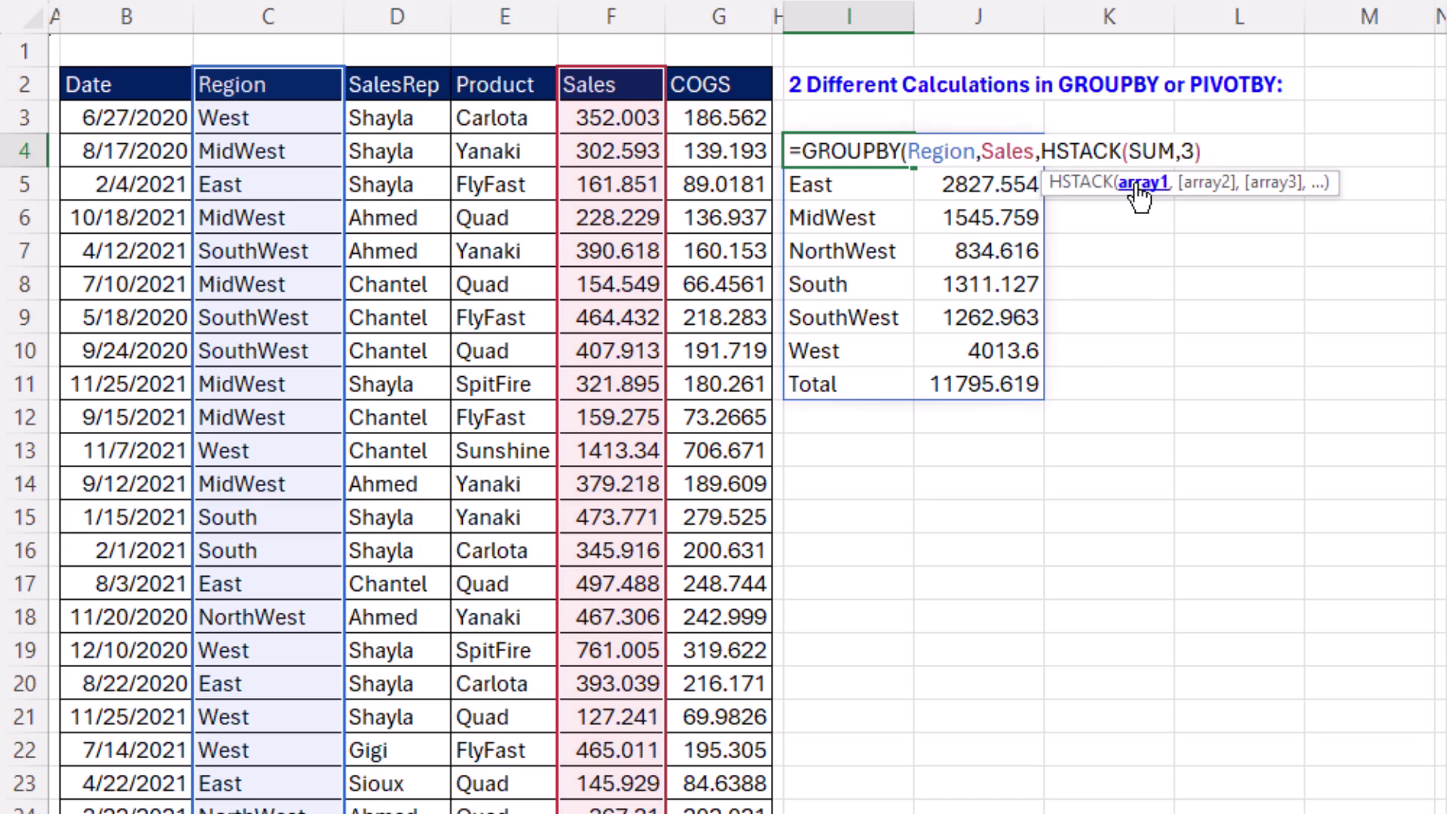
pyautogui.click(1175, 150)
pyautogui.write(',AVERAG')
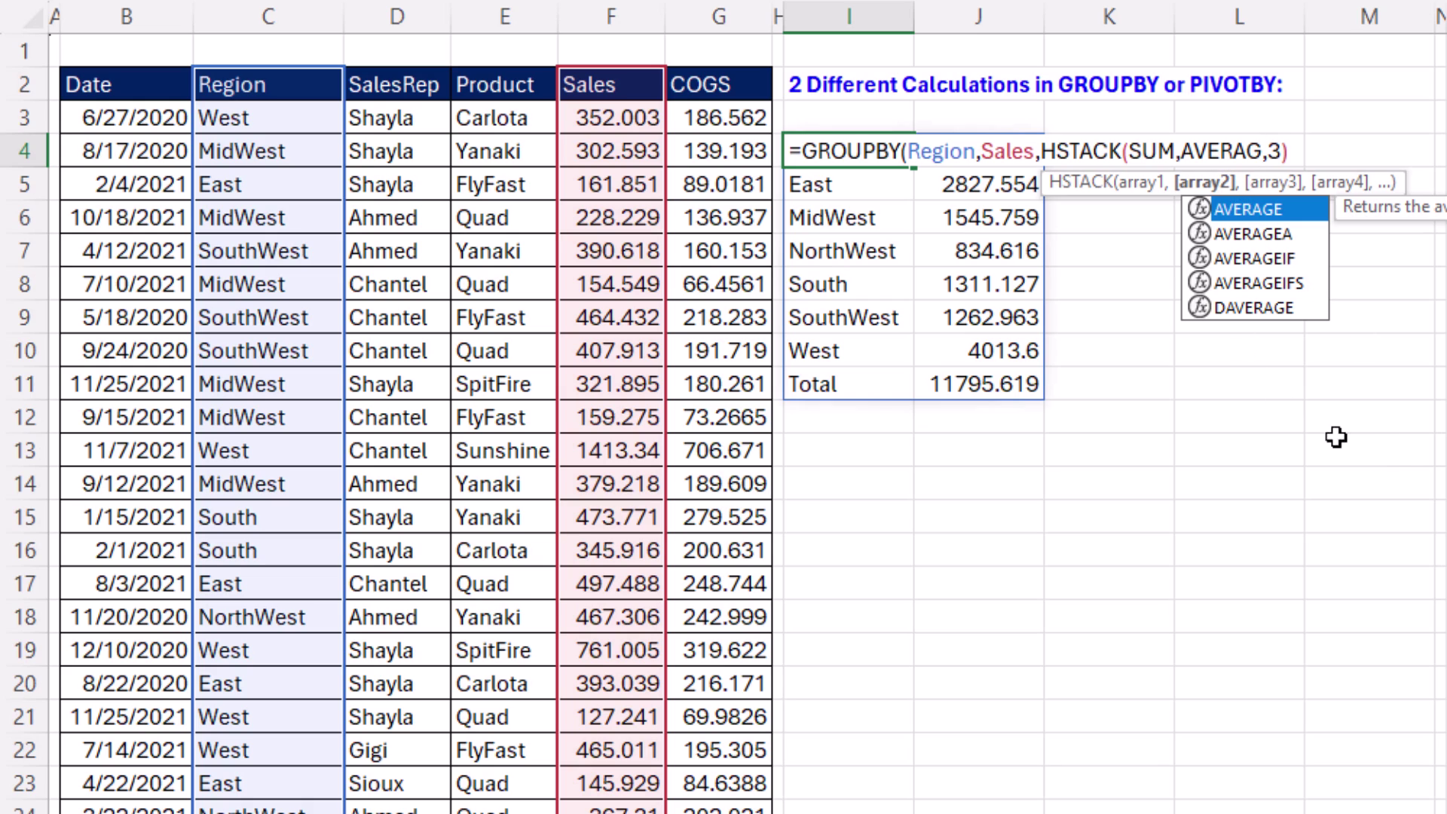
pyautogui.write('E)')
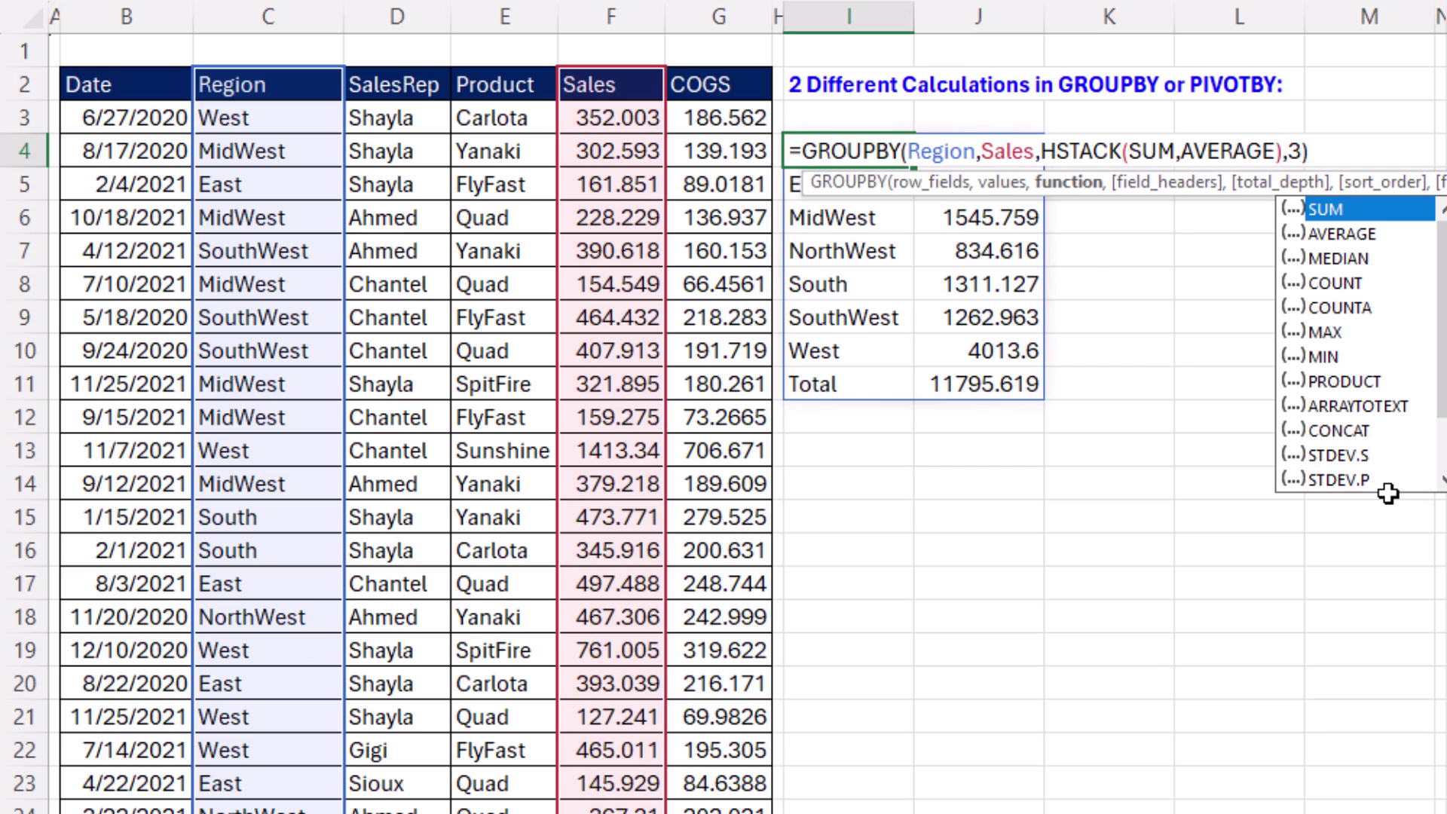
pyautogui.press('Return')
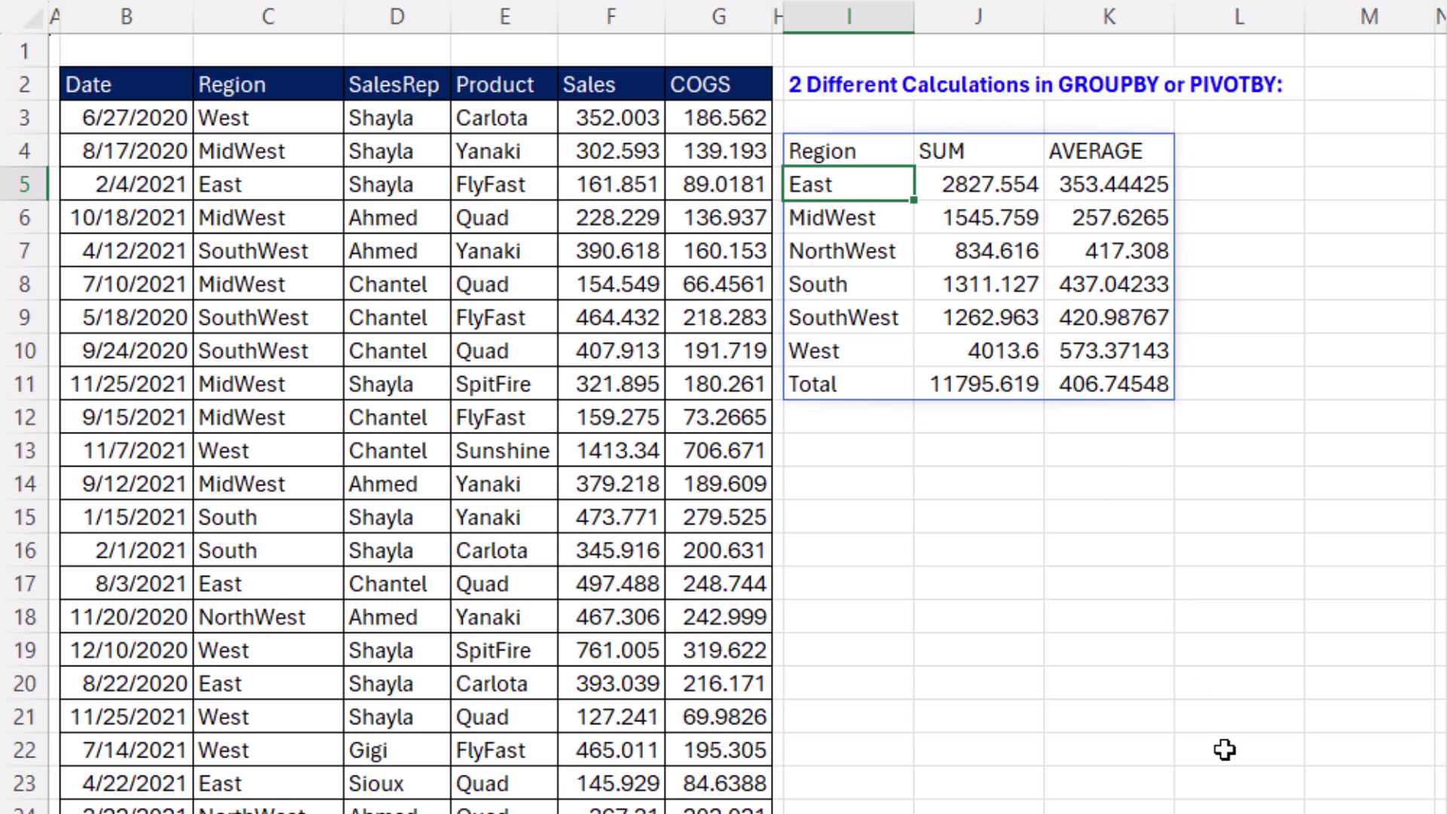
pyautogui.click(870, 149)
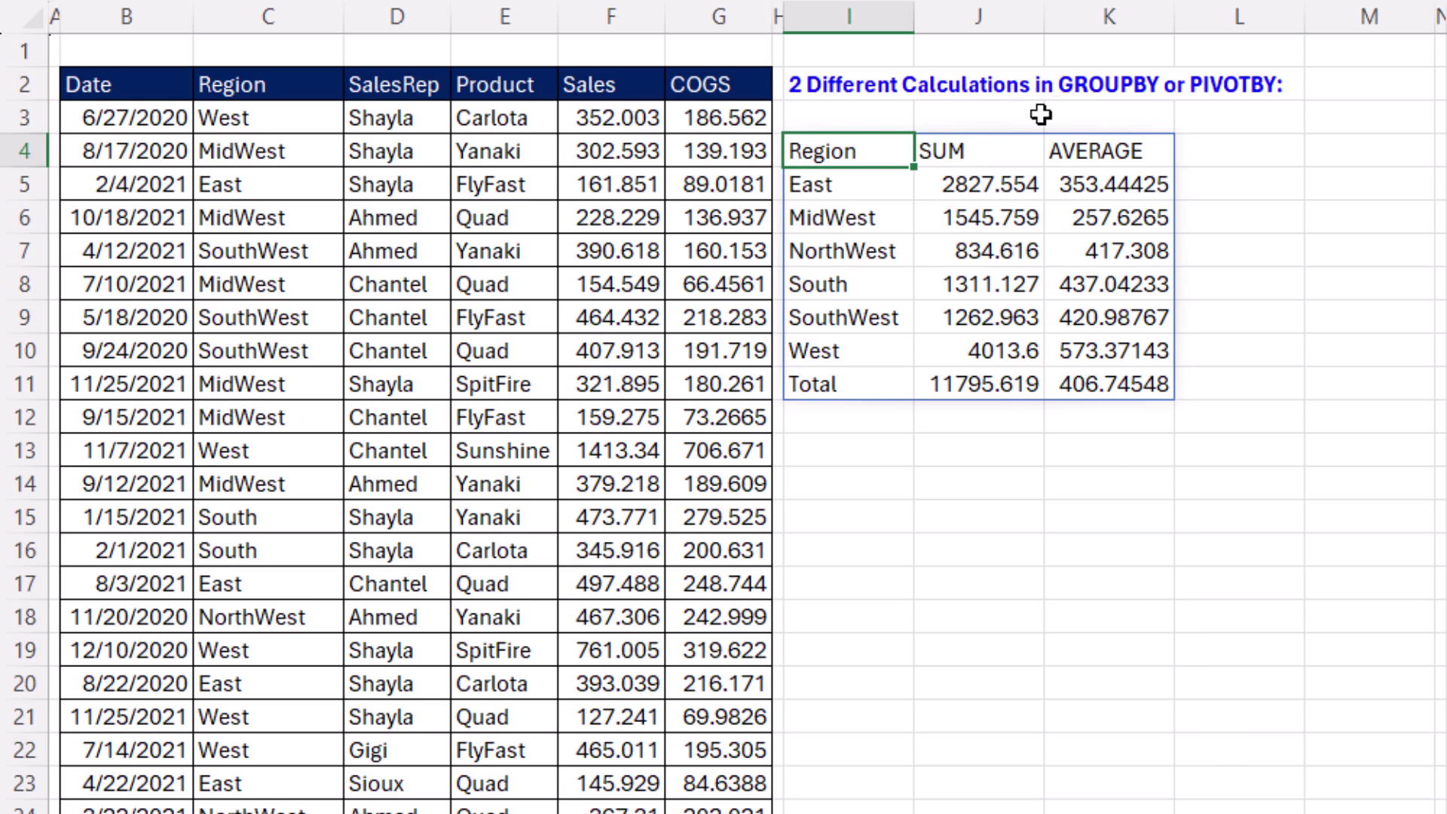
# Replace the I4 formula with =PIVOTBY(Region,,Sales,HSTACK(SUM,AVERAGE),3)
pyautogui.moveTo(846, 166); pyautogui.dragTo(870, 147)
pyautogui.press('Delete')
pyautogui.write('=PIVOTBY(')
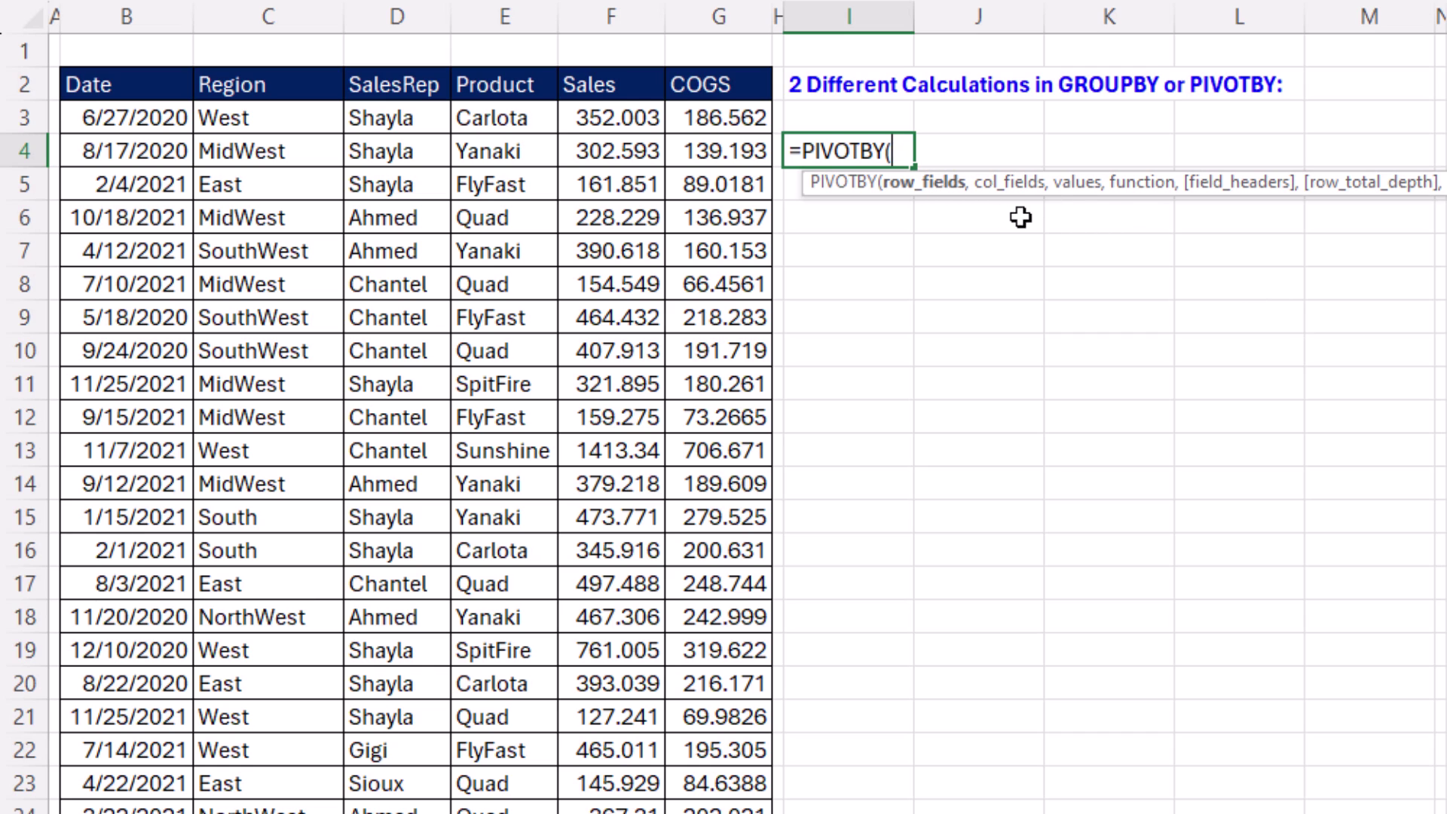
pyautogui.click(286, 97)
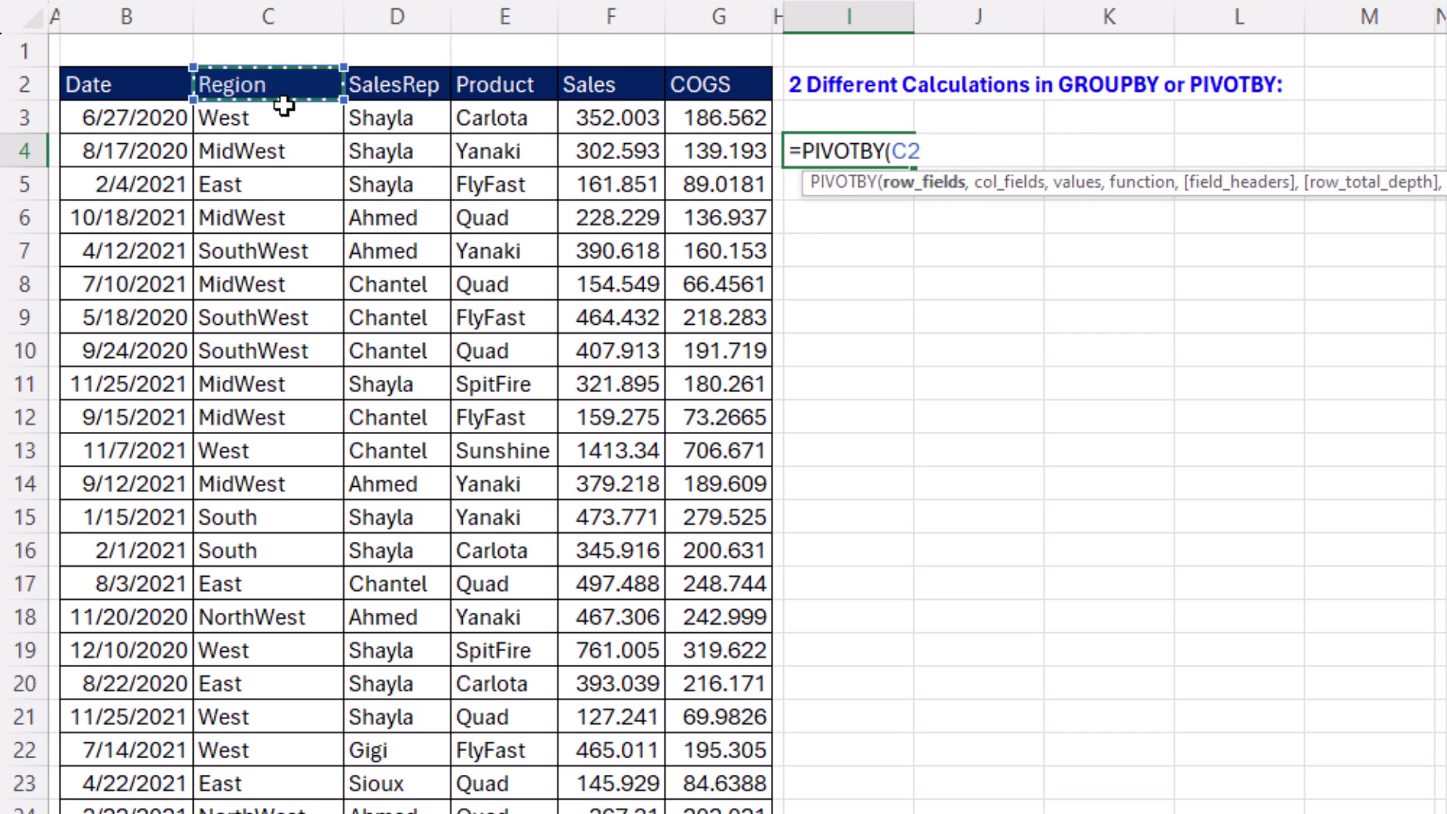
pyautogui.hotkey('ctrl', 'shift', 'Down')
pyautogui.write(',')
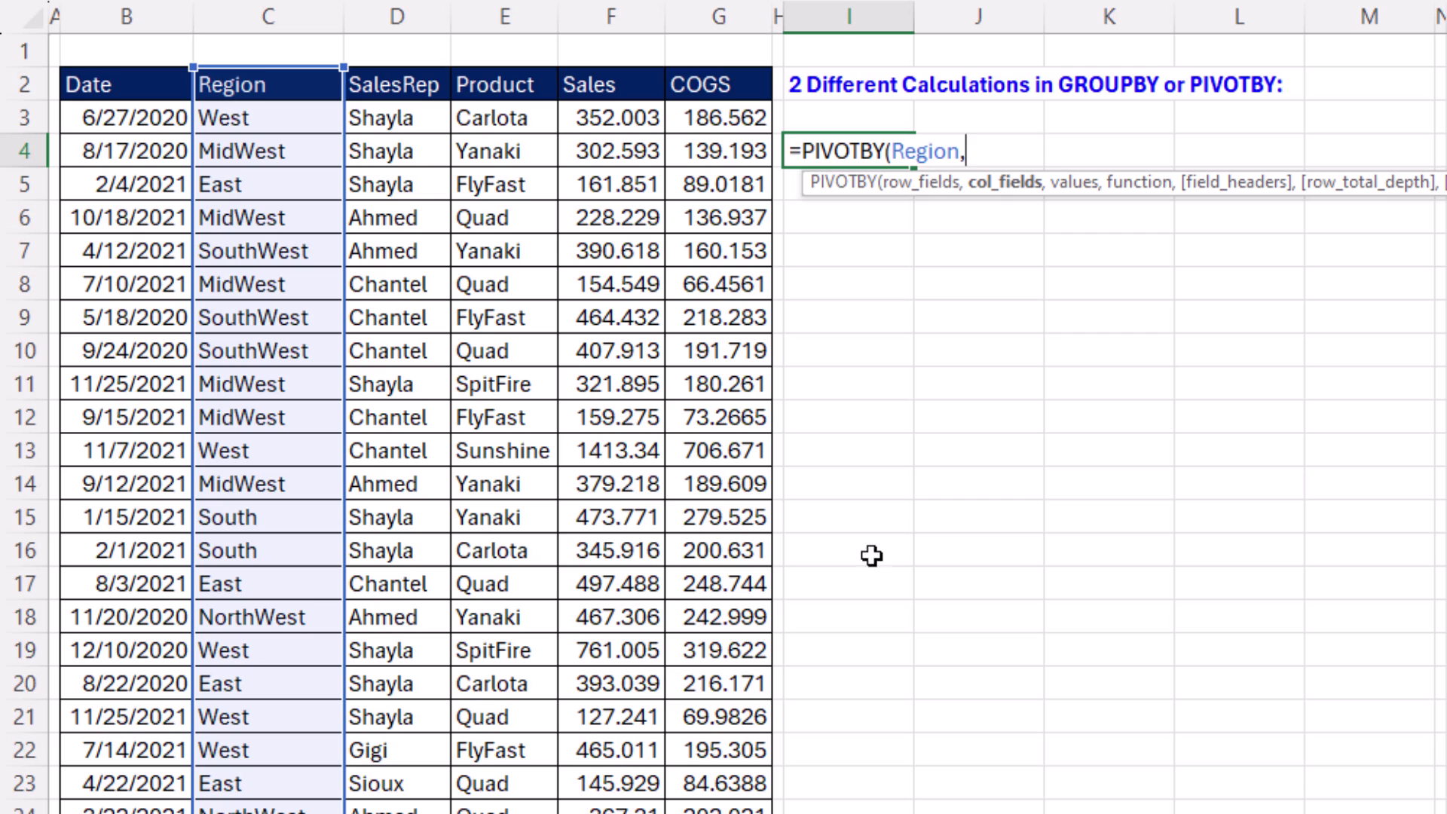
pyautogui.write(',')
pyautogui.click(596, 88)
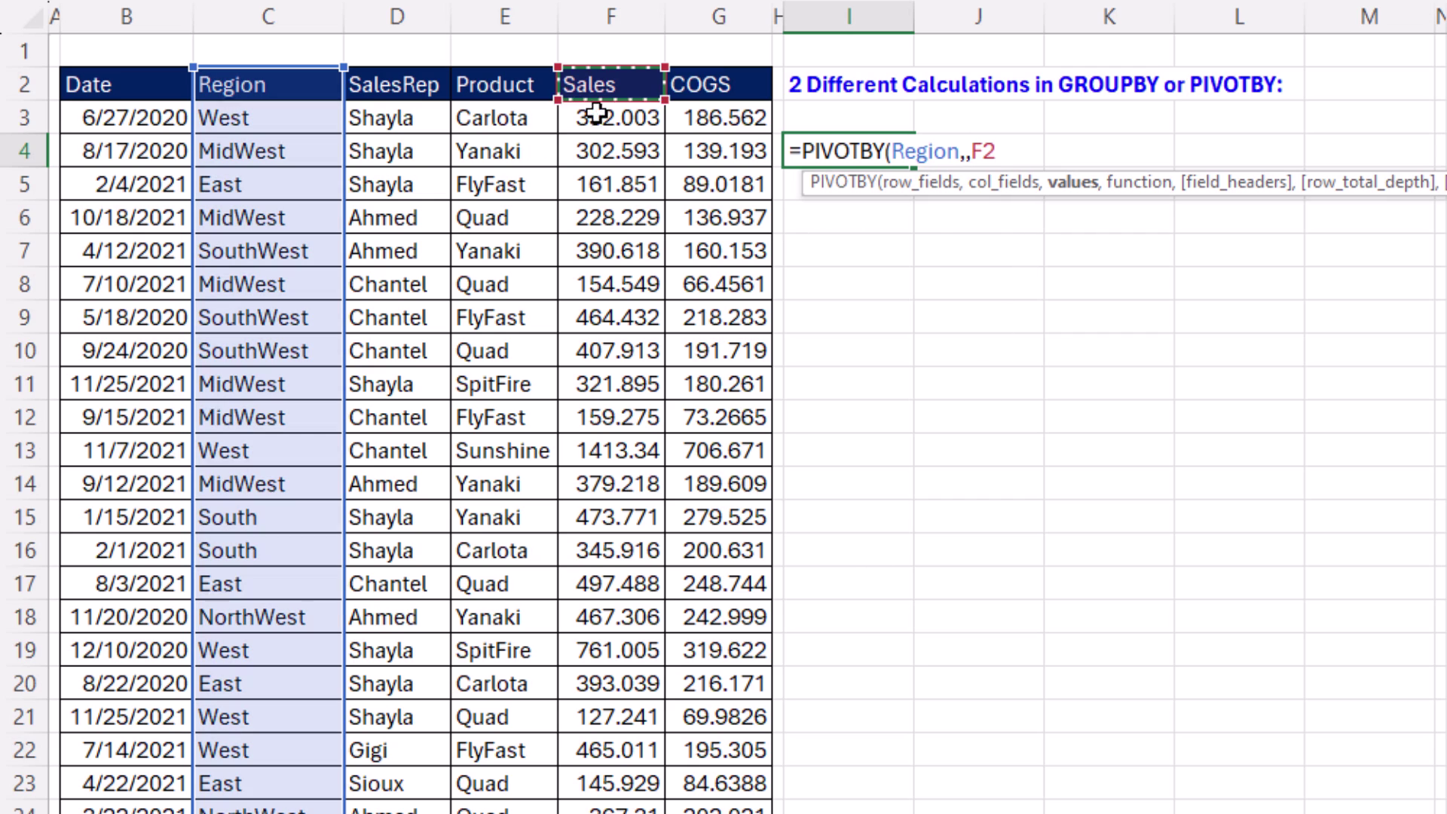
pyautogui.hotkey('ctrl', 'shift', 'Down')
pyautogui.write(',')
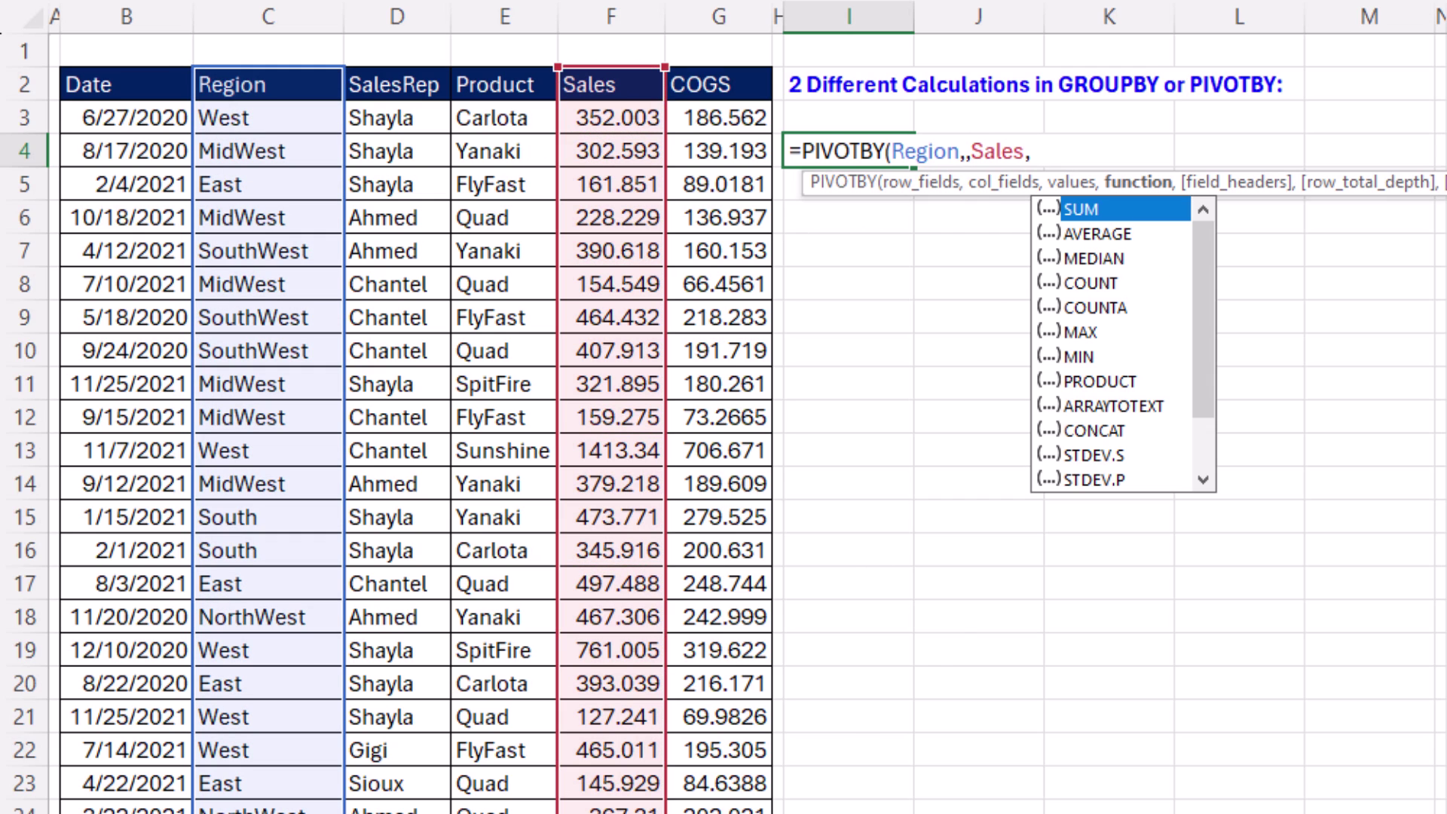
pyautogui.write('HSTACK')
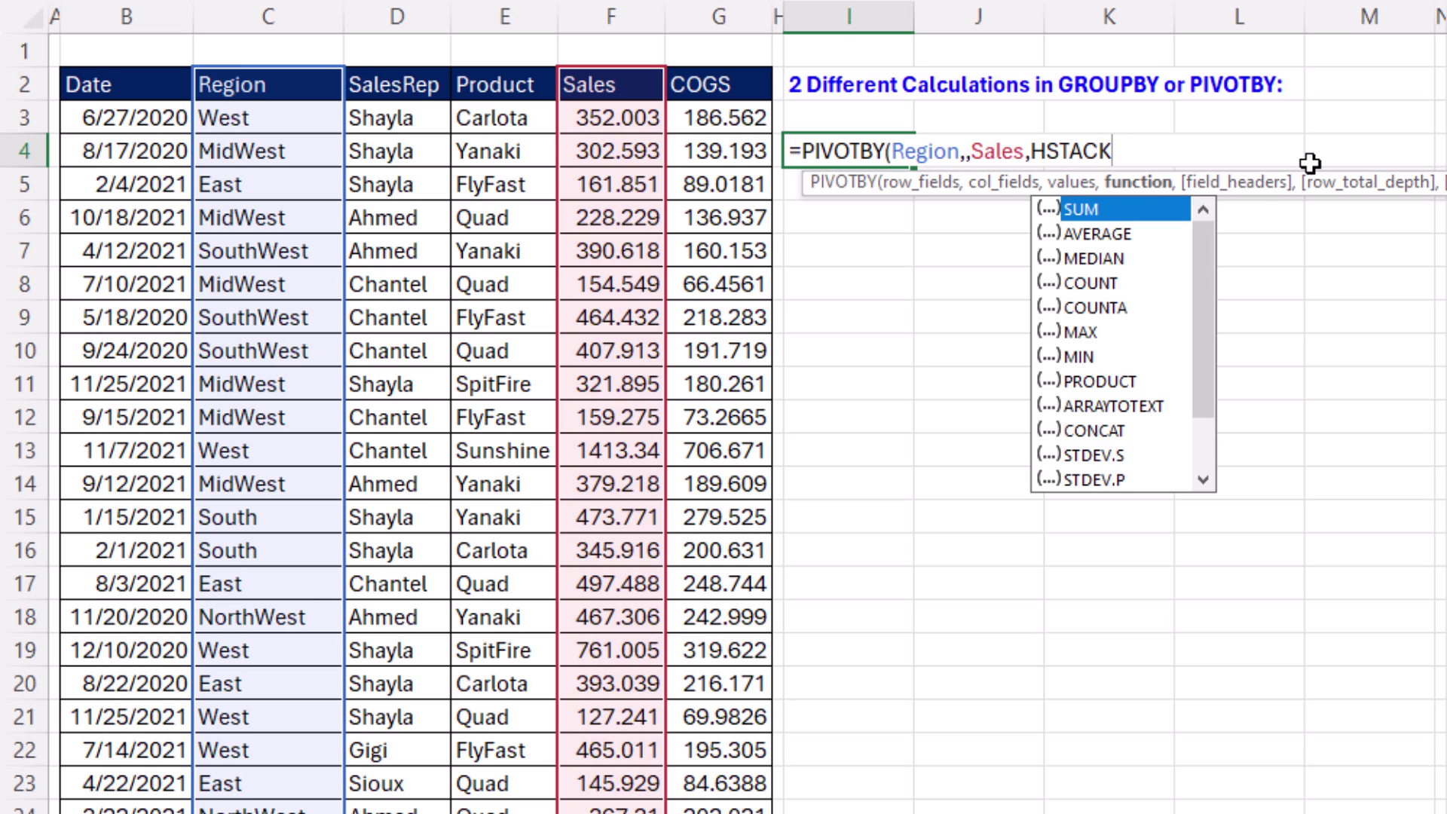
pyautogui.write('(SUM')
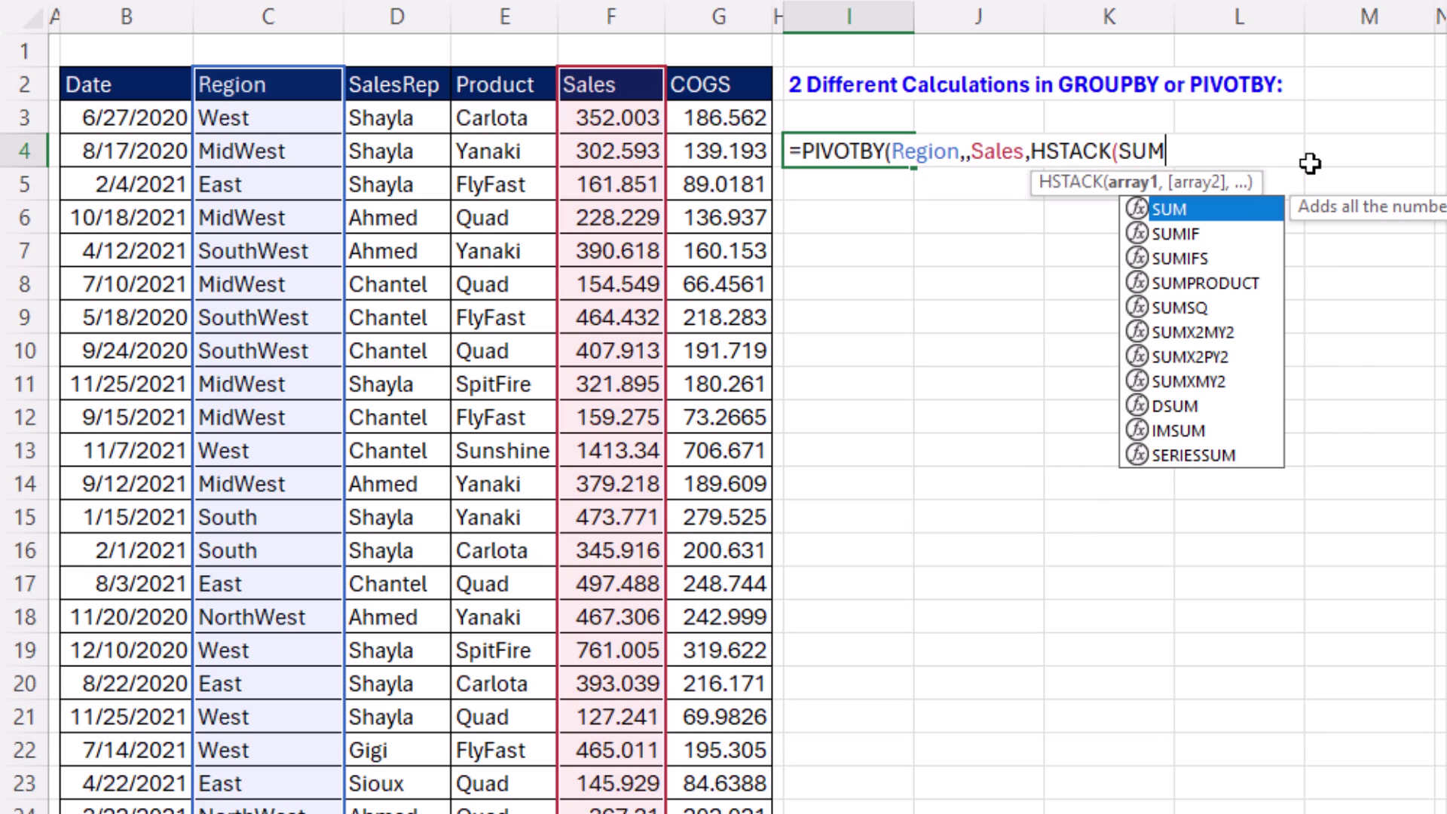
pyautogui.write(',AVERAGE')
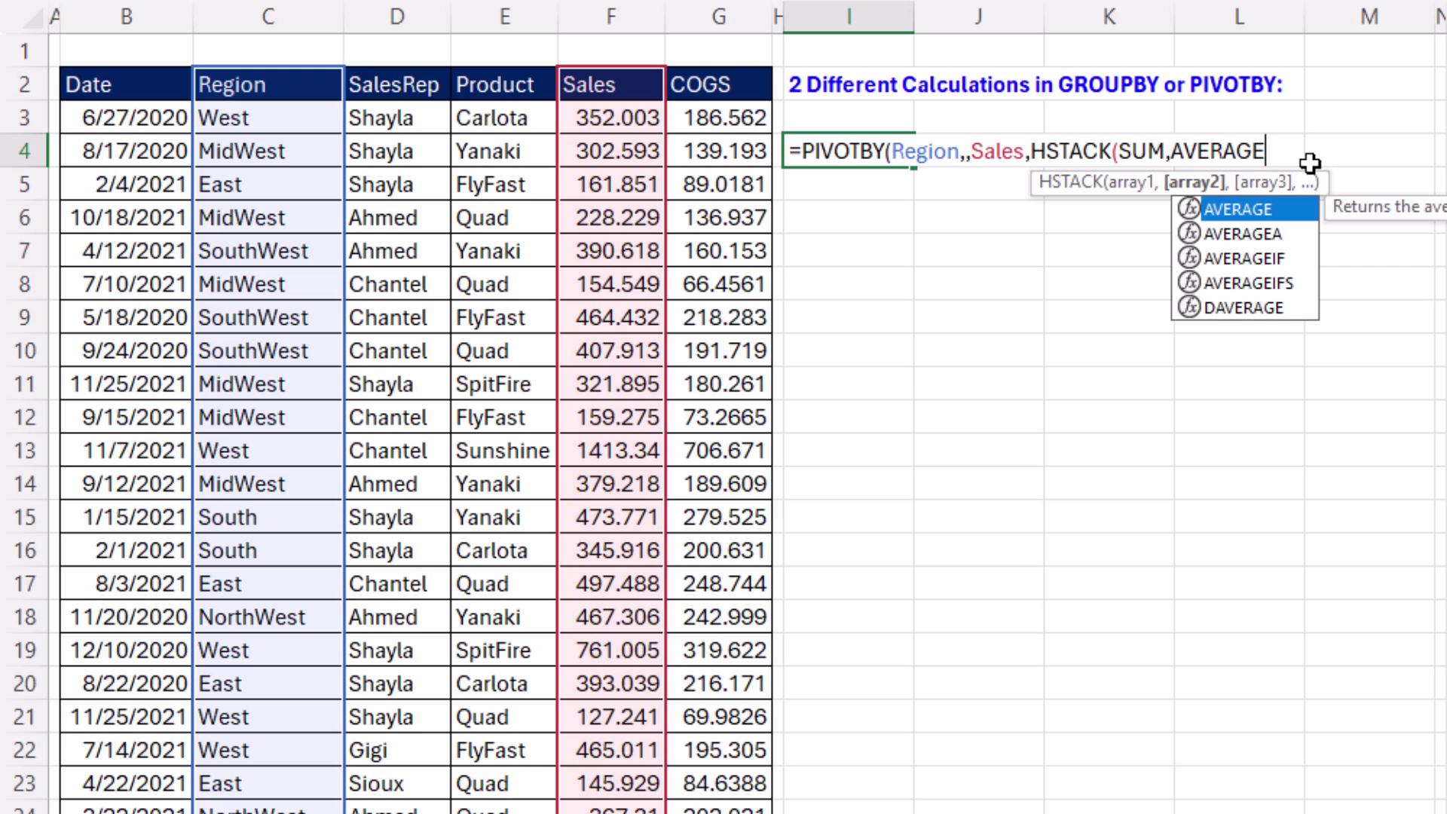
pyautogui.write('),3)')
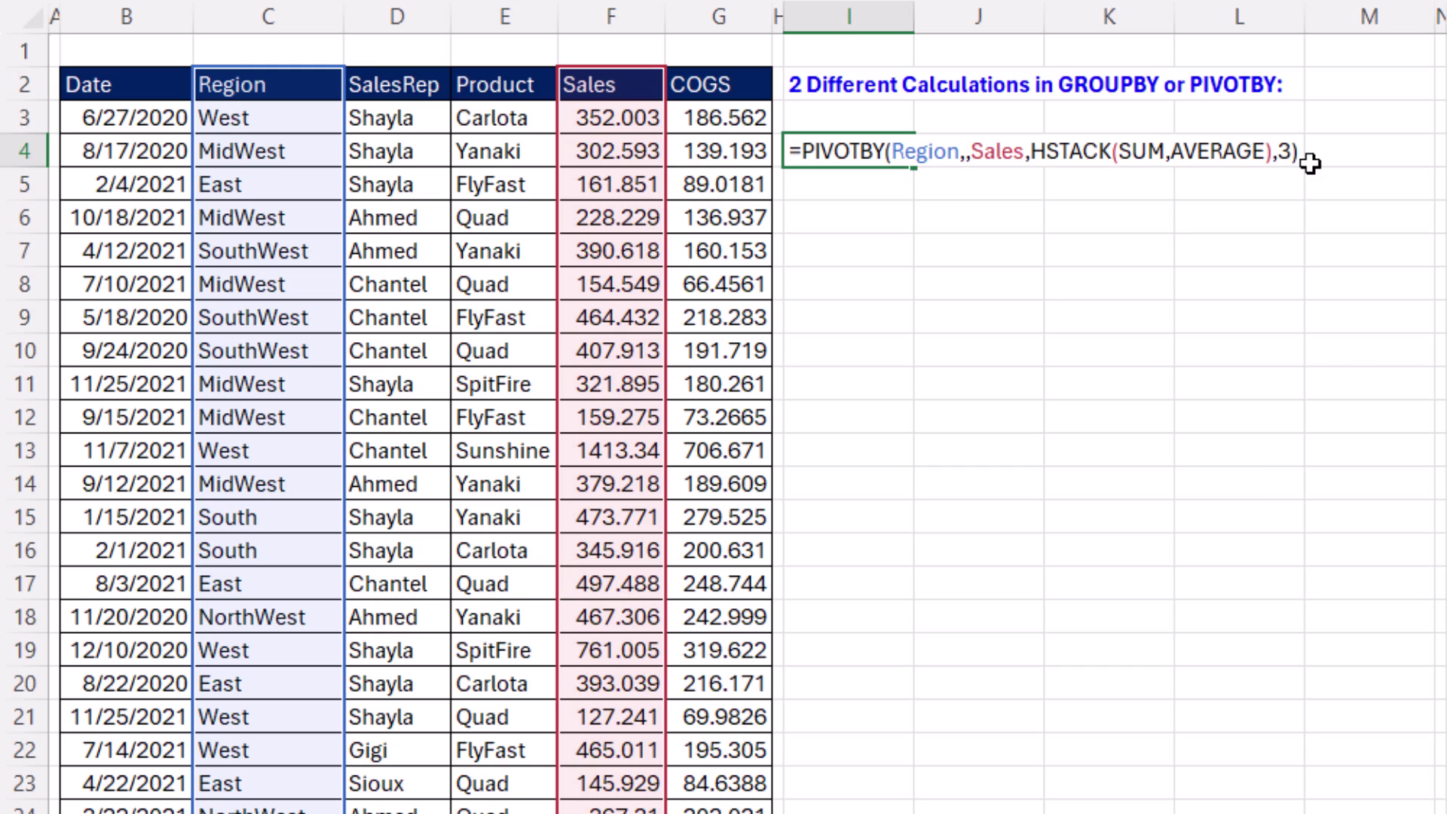
pyautogui.hotkey('ctrl', 'Return')
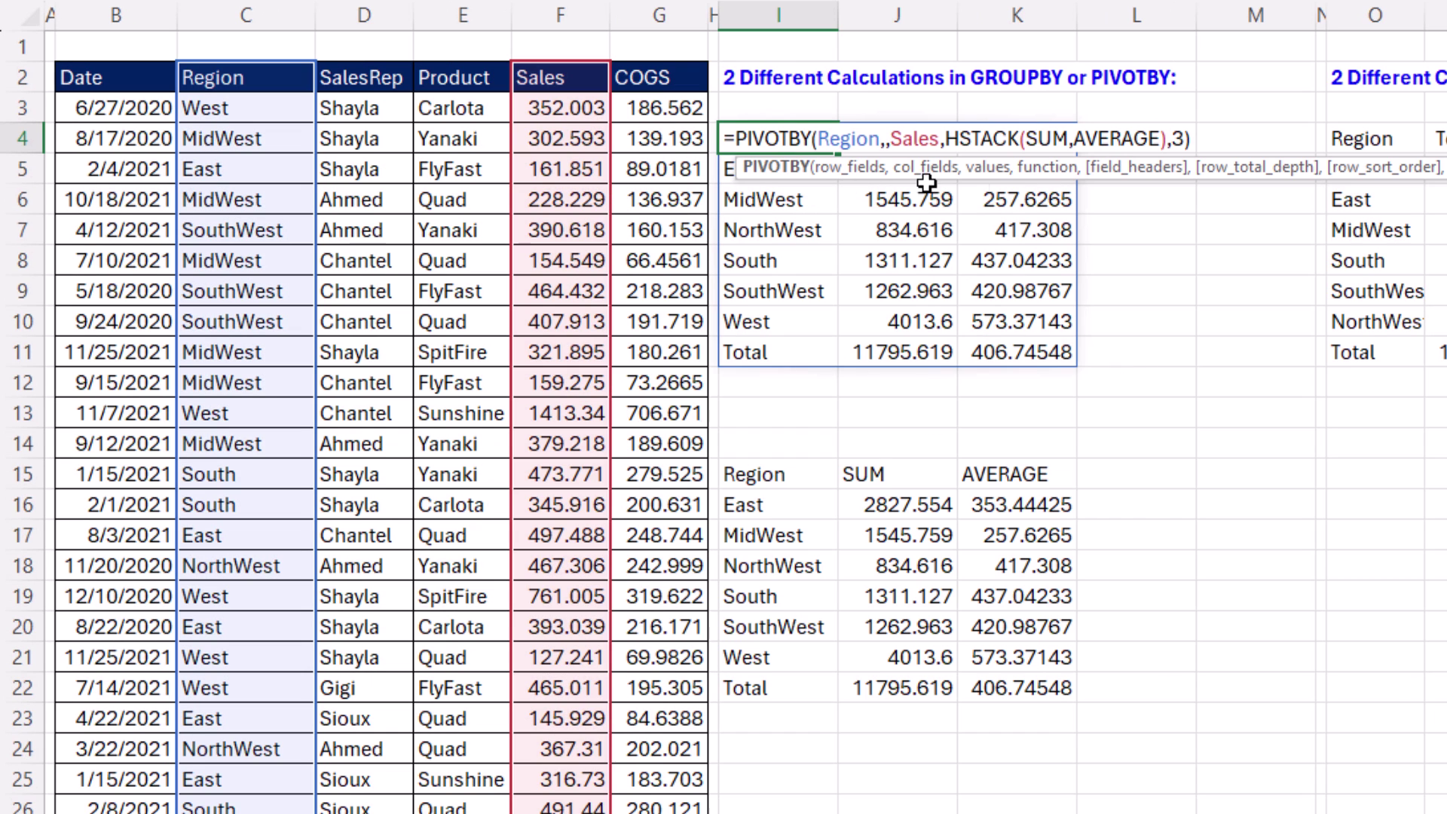
pyautogui.press('Escape')
# Change the I15 GROUPBY row fields from Region to C2:D31 (Region and SalesRep)
pyautogui.click(809, 468)
pyautogui.doubleClick(801, 473)
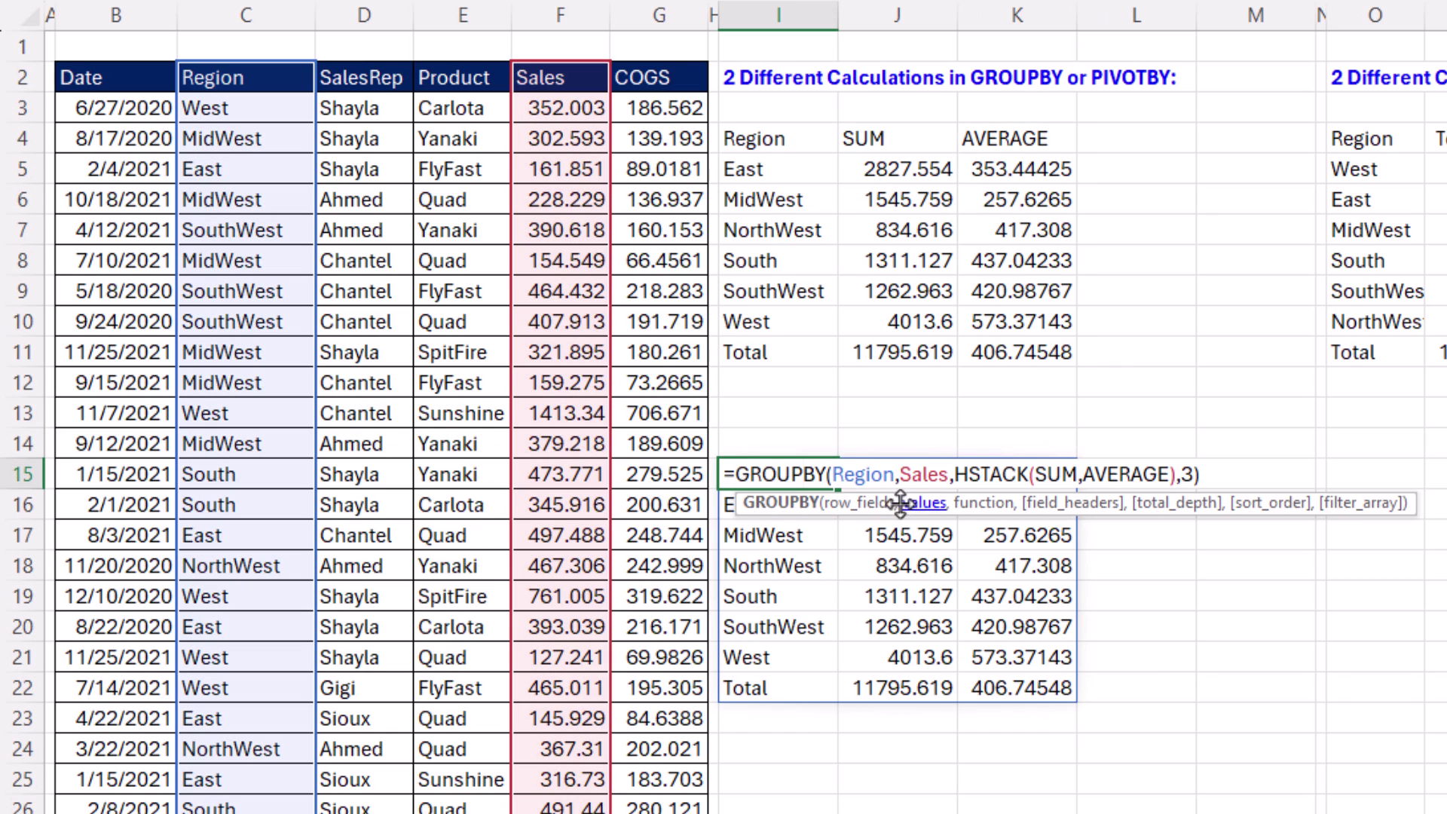
pyautogui.hotkey('ctrl', 'Return')
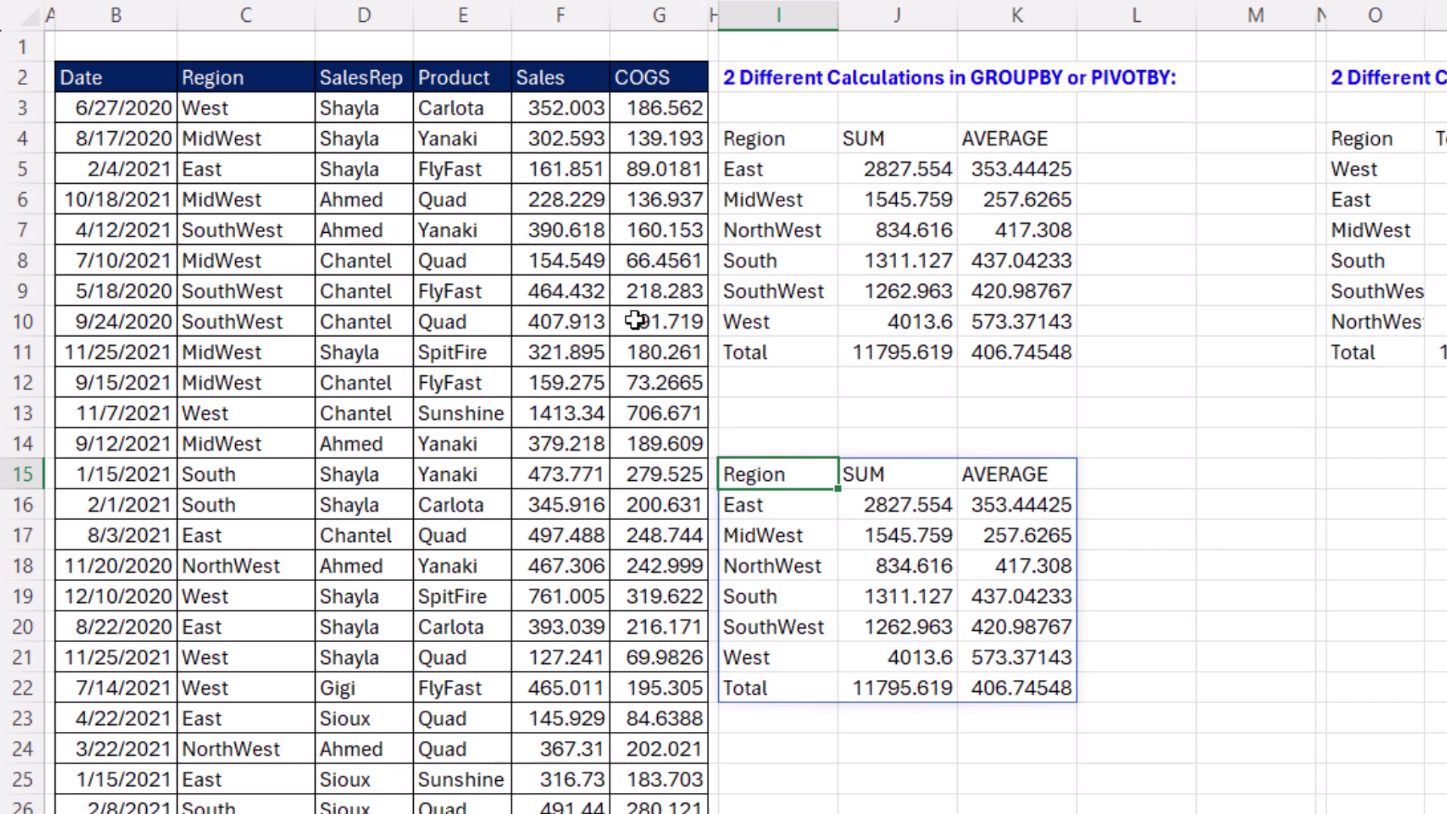
pyautogui.press('F2')
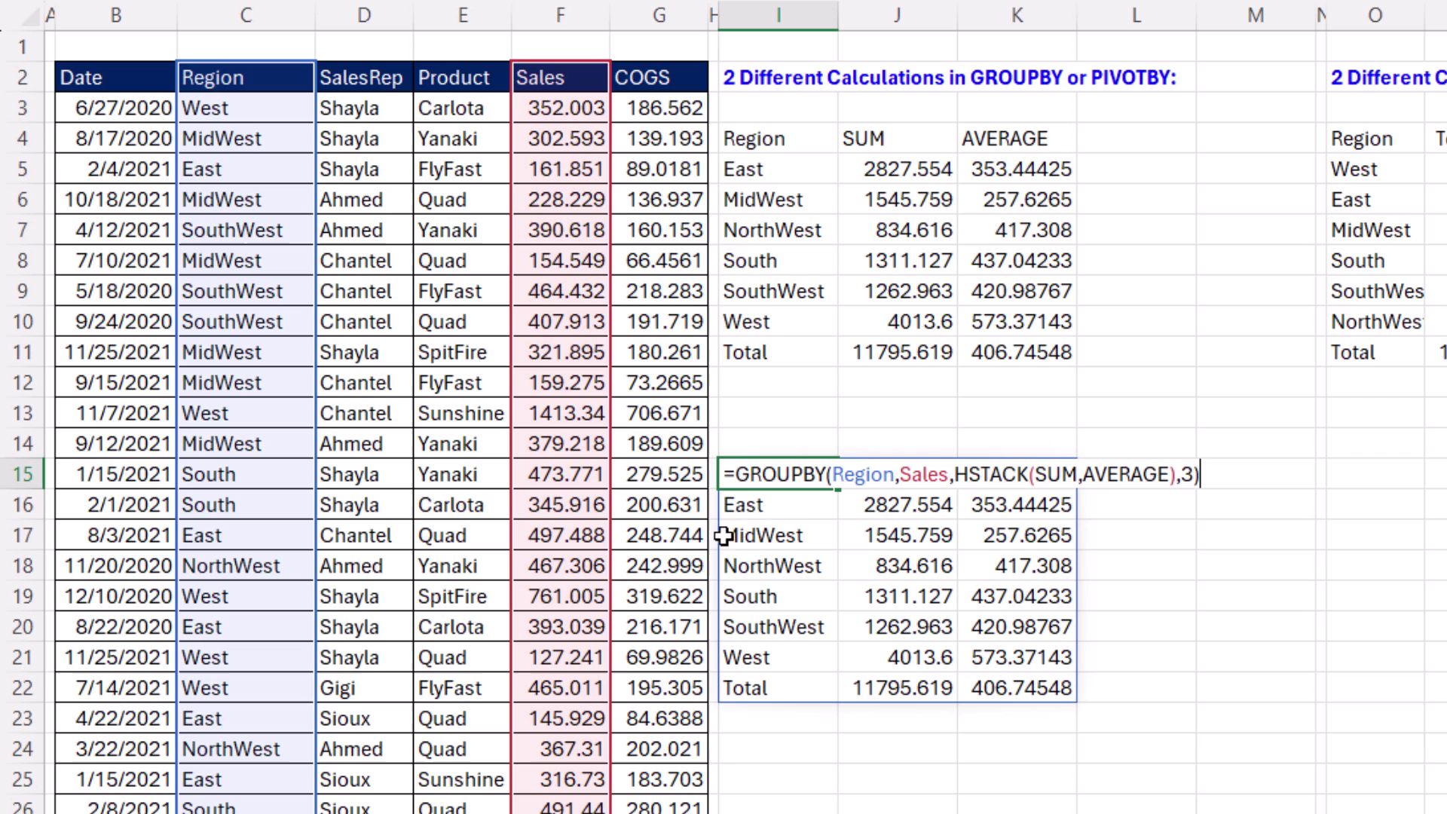
pyautogui.doubleClick(865, 474)
pyautogui.moveTo(218, 79); pyautogui.dragTo(377, 813)
pyautogui.hotkey('ctrl', 'Return')
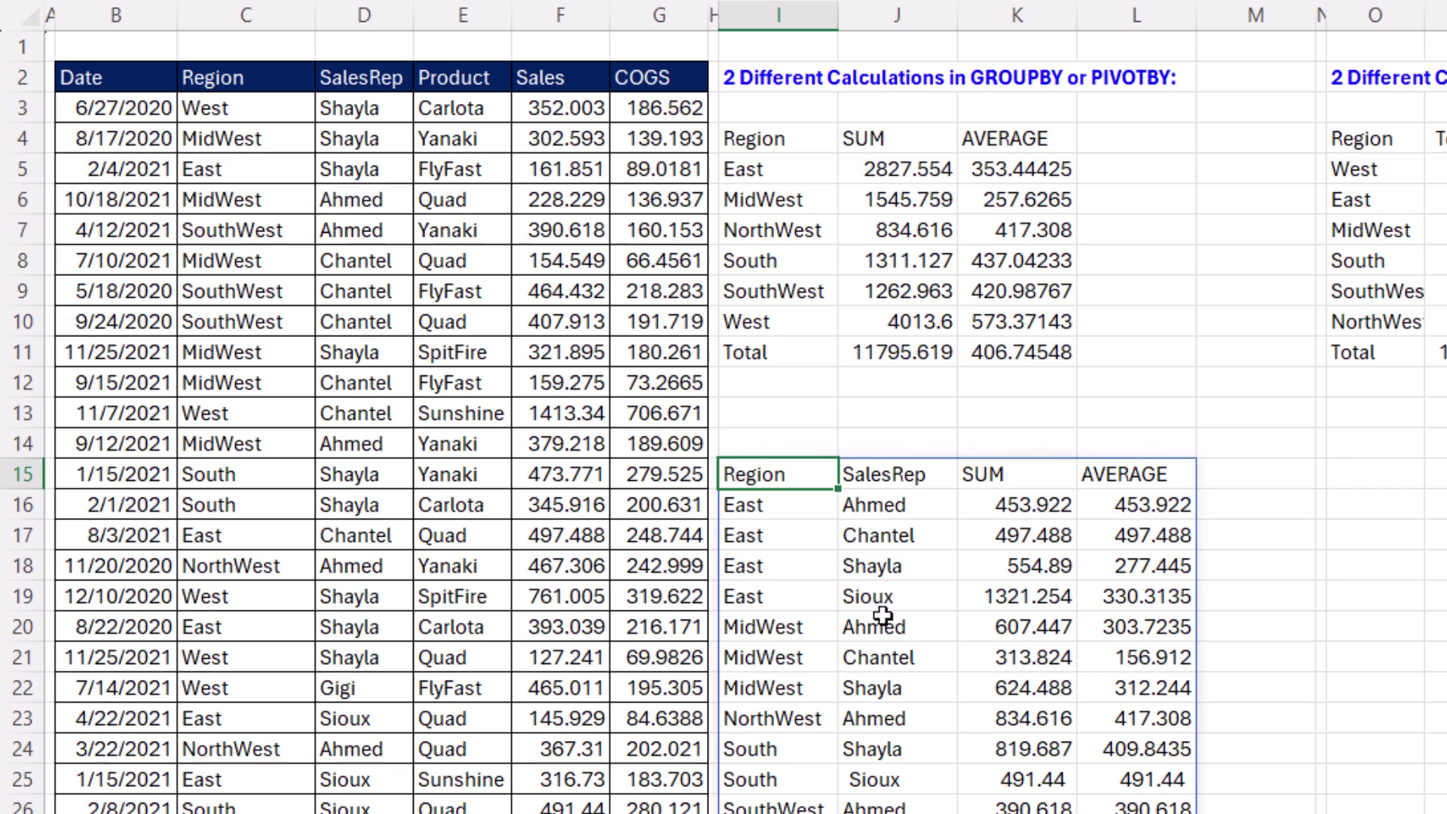
# Change the GROUPBY values to F2:G31 (Sales and COGS) and move the table to O15
pyautogui.press('F2')
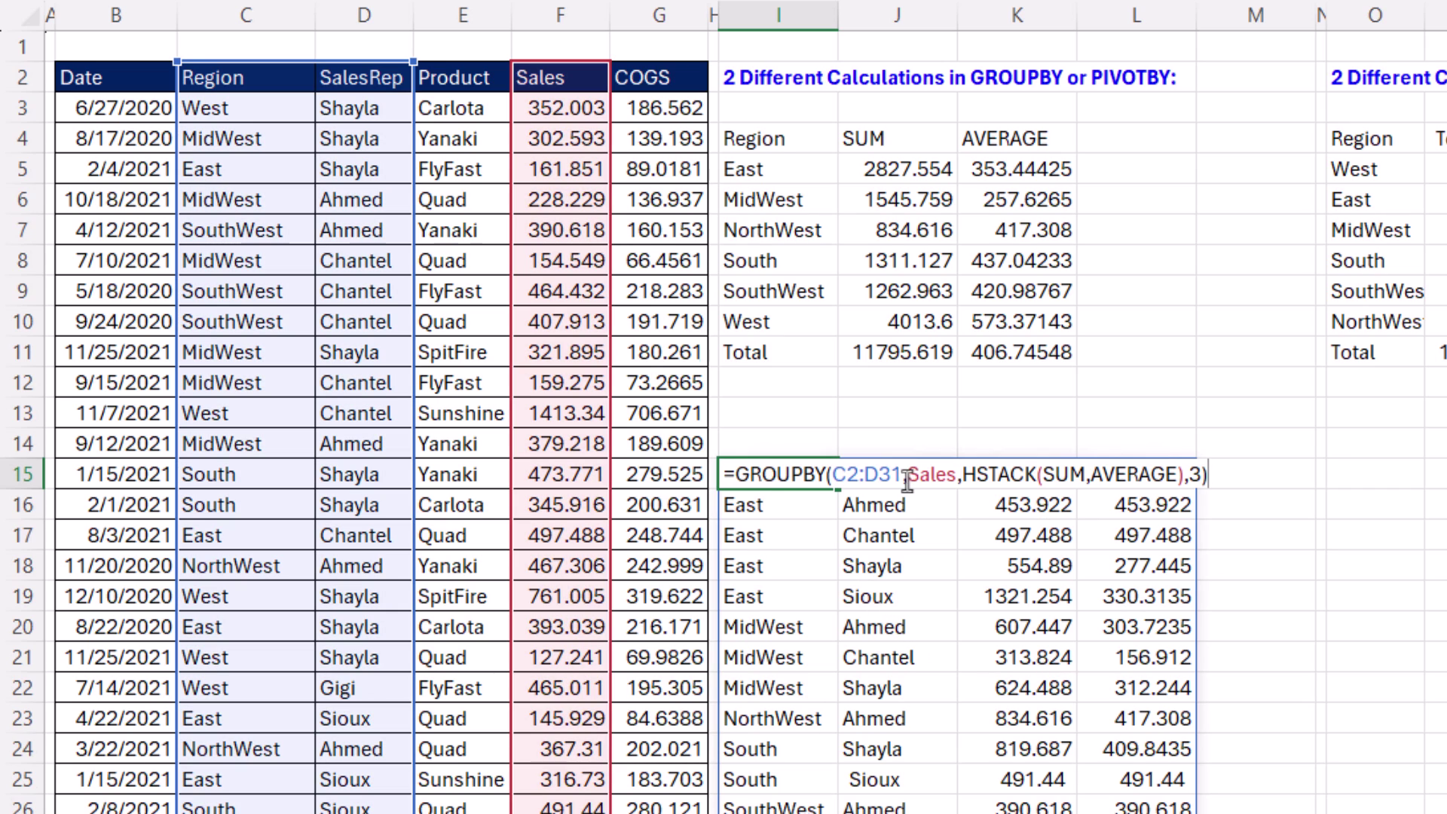
pyautogui.doubleClick(933, 475)
pyautogui.click(603, 87)
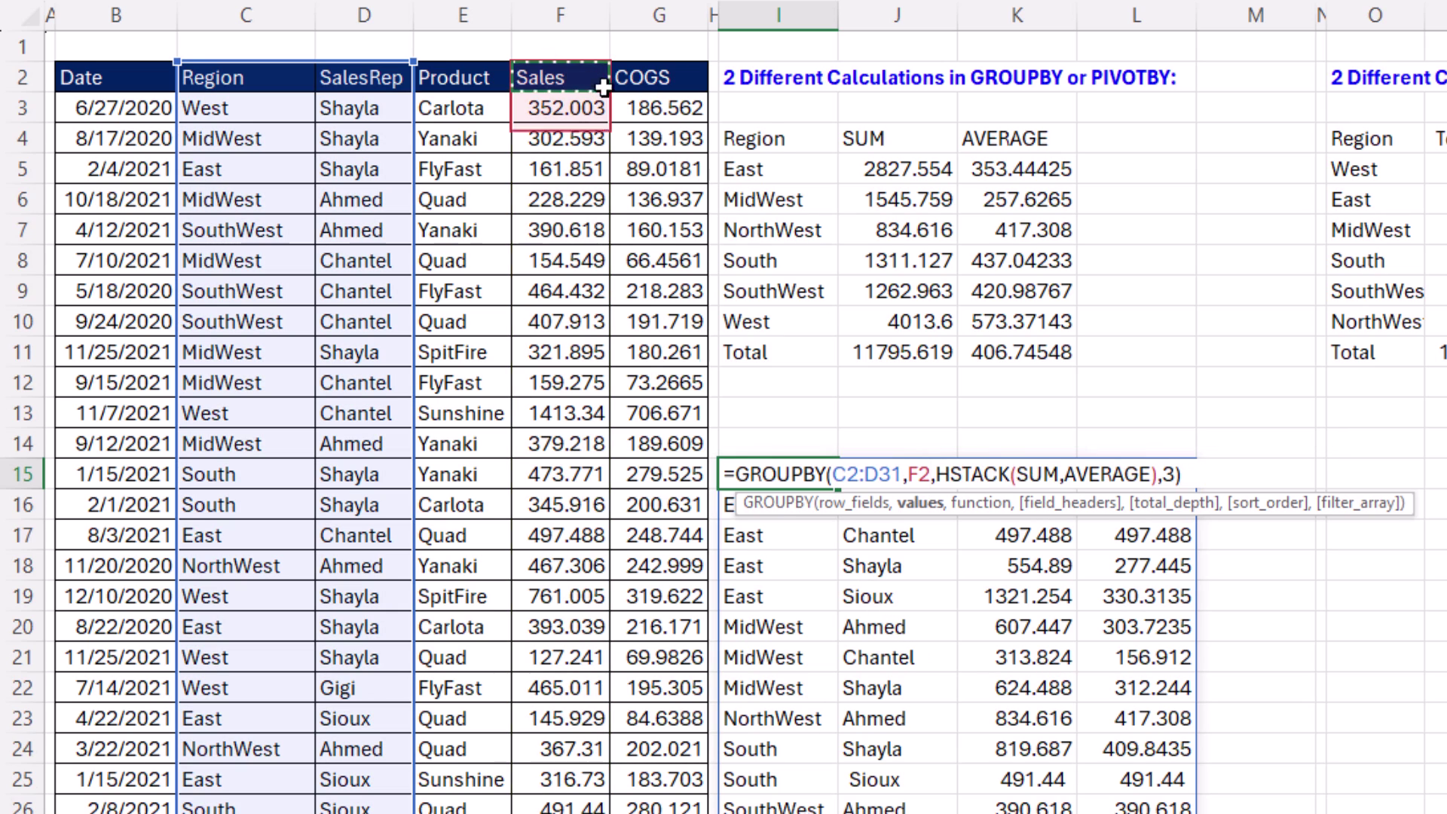
pyautogui.moveTo(603, 86); pyautogui.dragTo(662, 813)
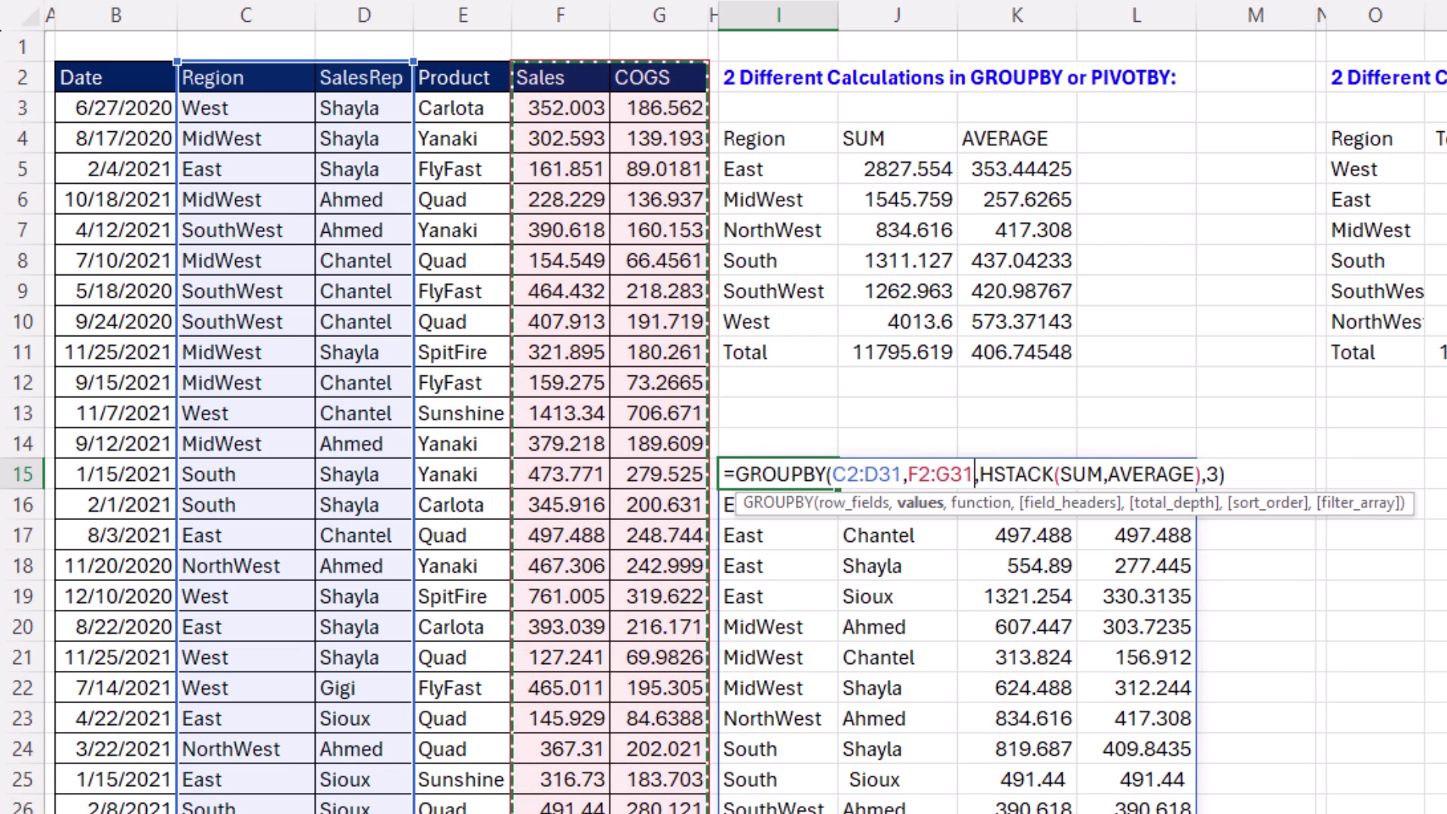
pyautogui.hotkey('ctrl', 'Return')
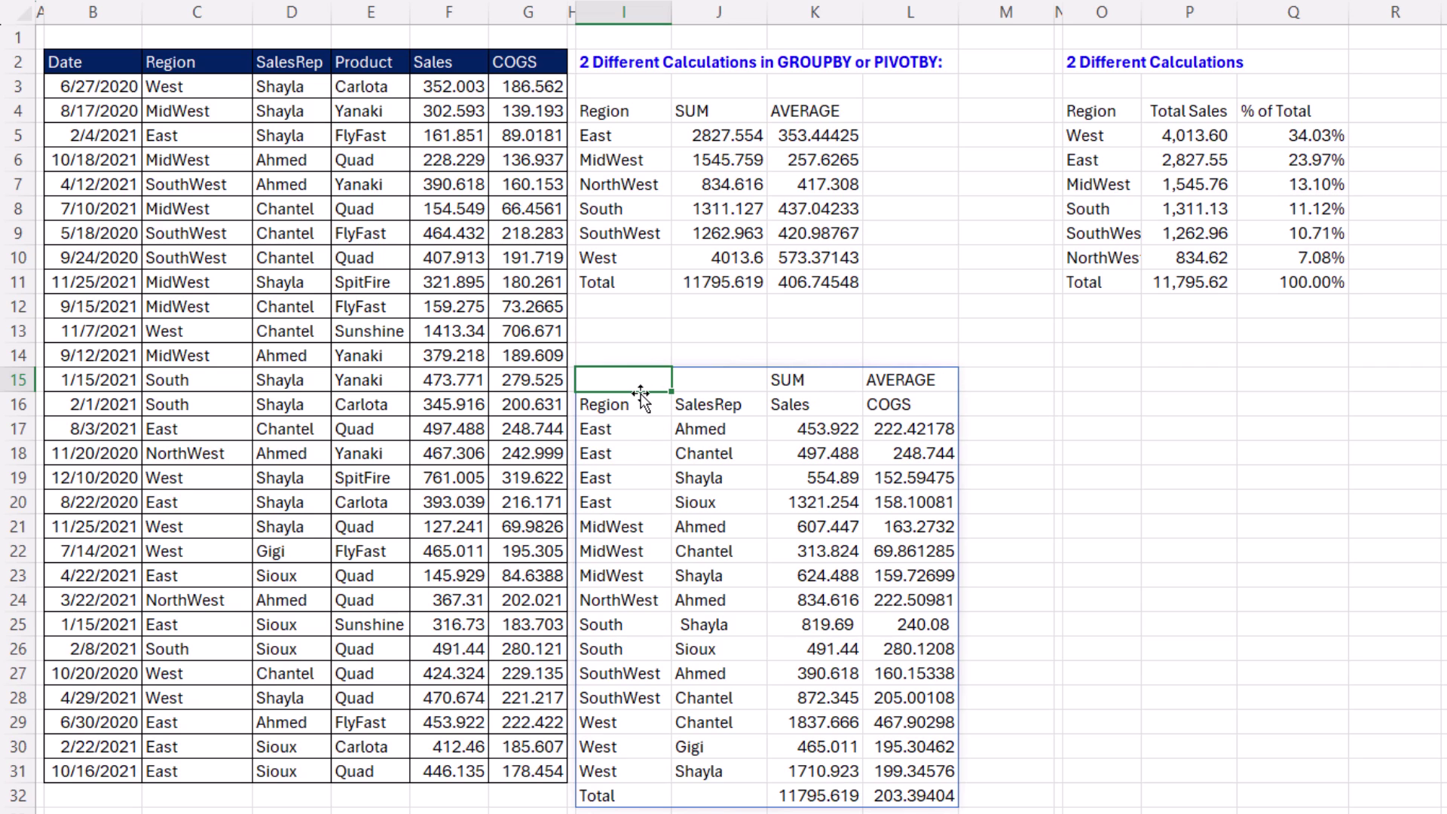
pyautogui.moveTo(641, 394); pyautogui.dragTo(1070, 385)
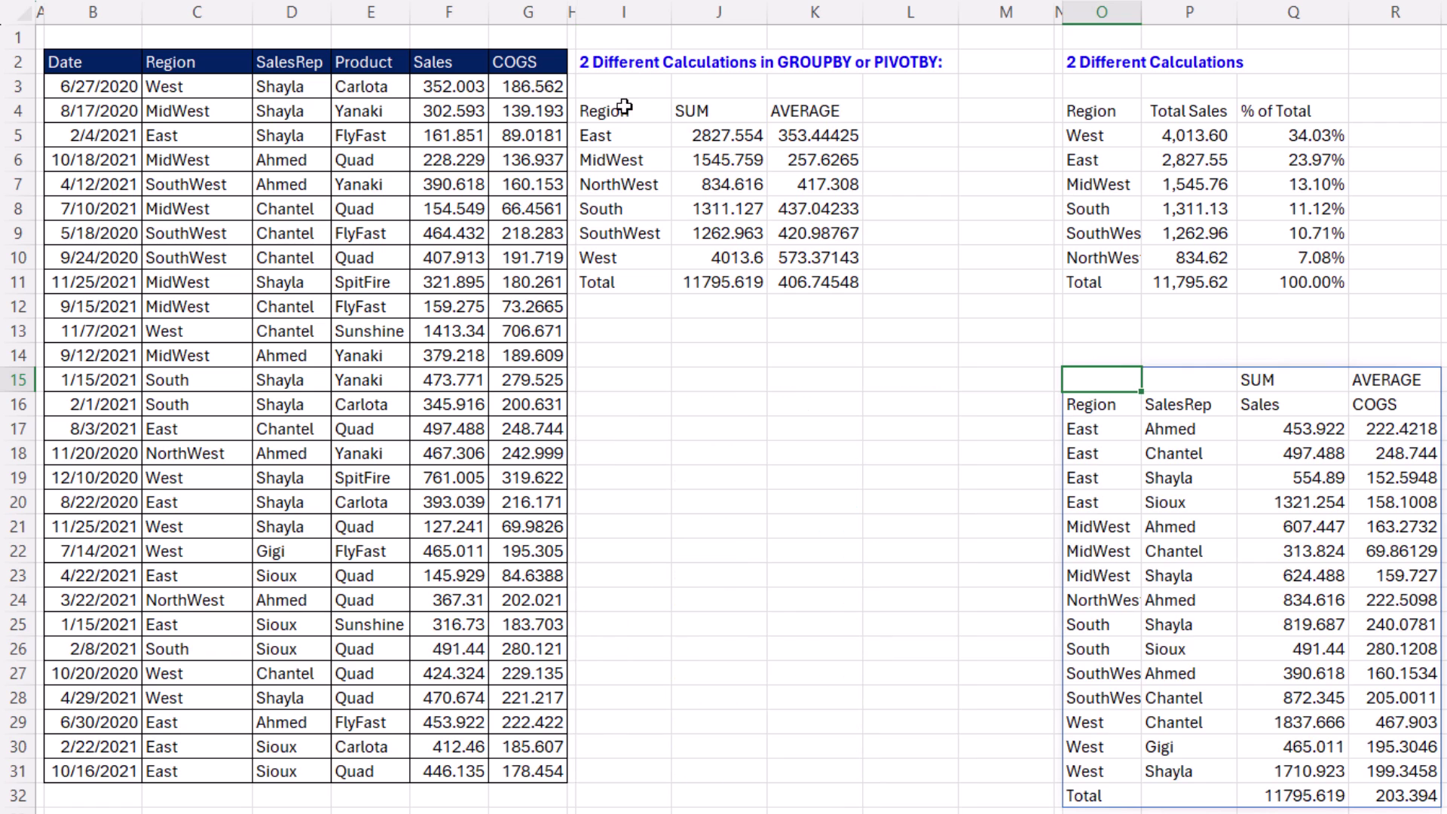
# Change the I4 PIVOTBY to use C2:D31 as rows and F2:G31 as values
pyautogui.doubleClick(624, 106)
pyautogui.doubleClick(691, 113)
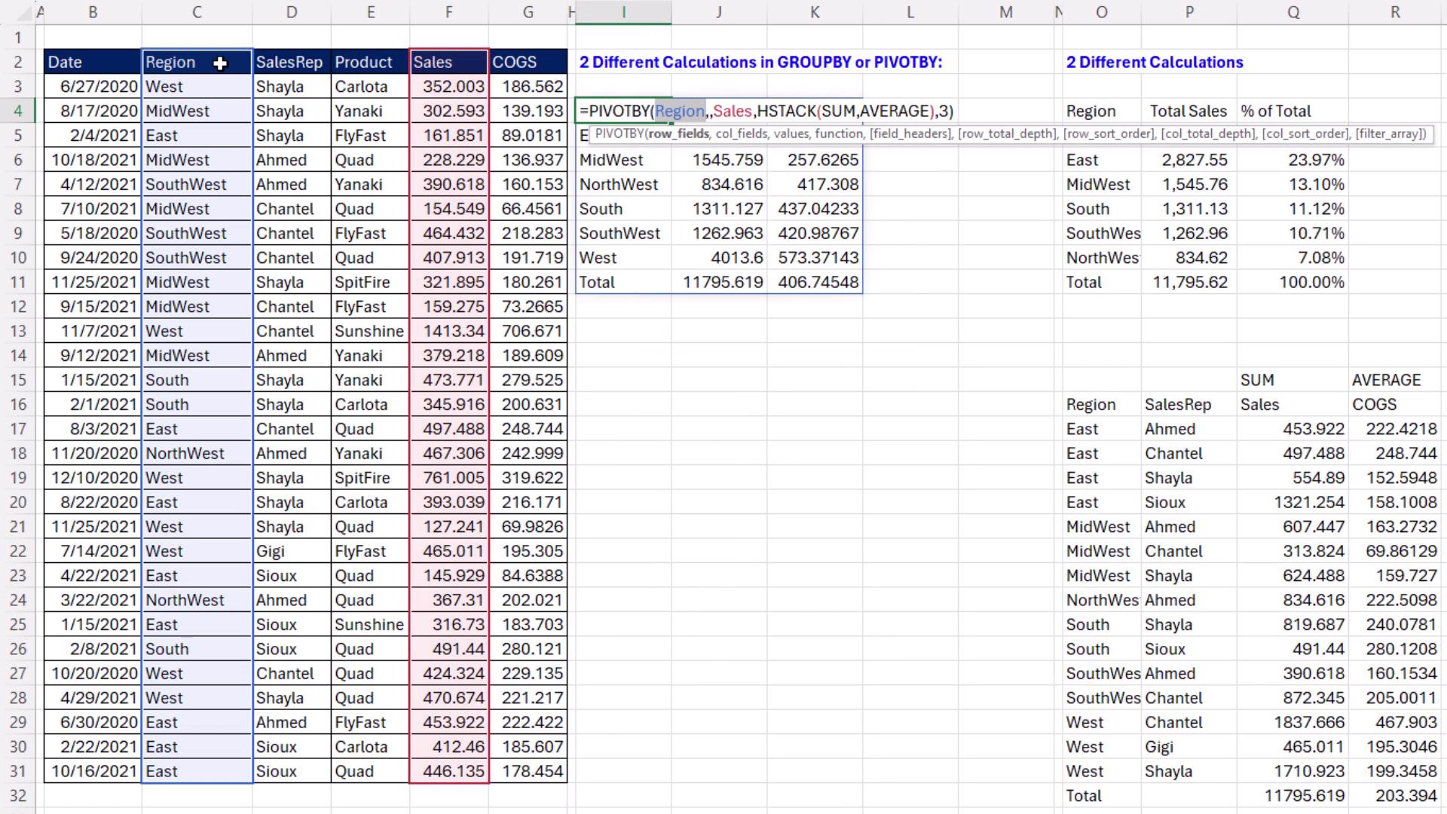
pyautogui.moveTo(219, 63); pyautogui.dragTo(272, 766)
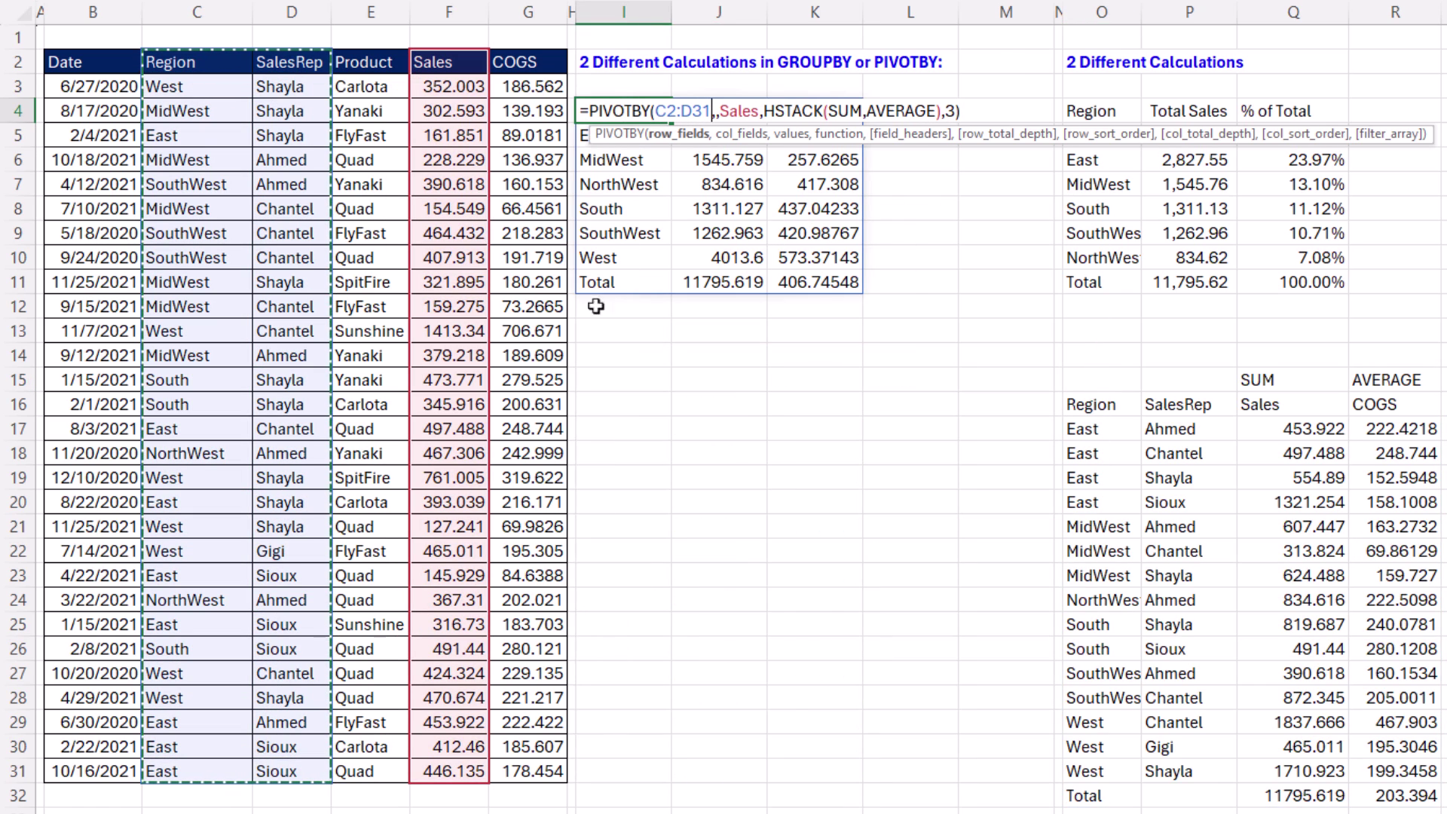
pyautogui.doubleClick(739, 110)
pyautogui.moveTo(444, 62); pyautogui.dragTo(522, 770)
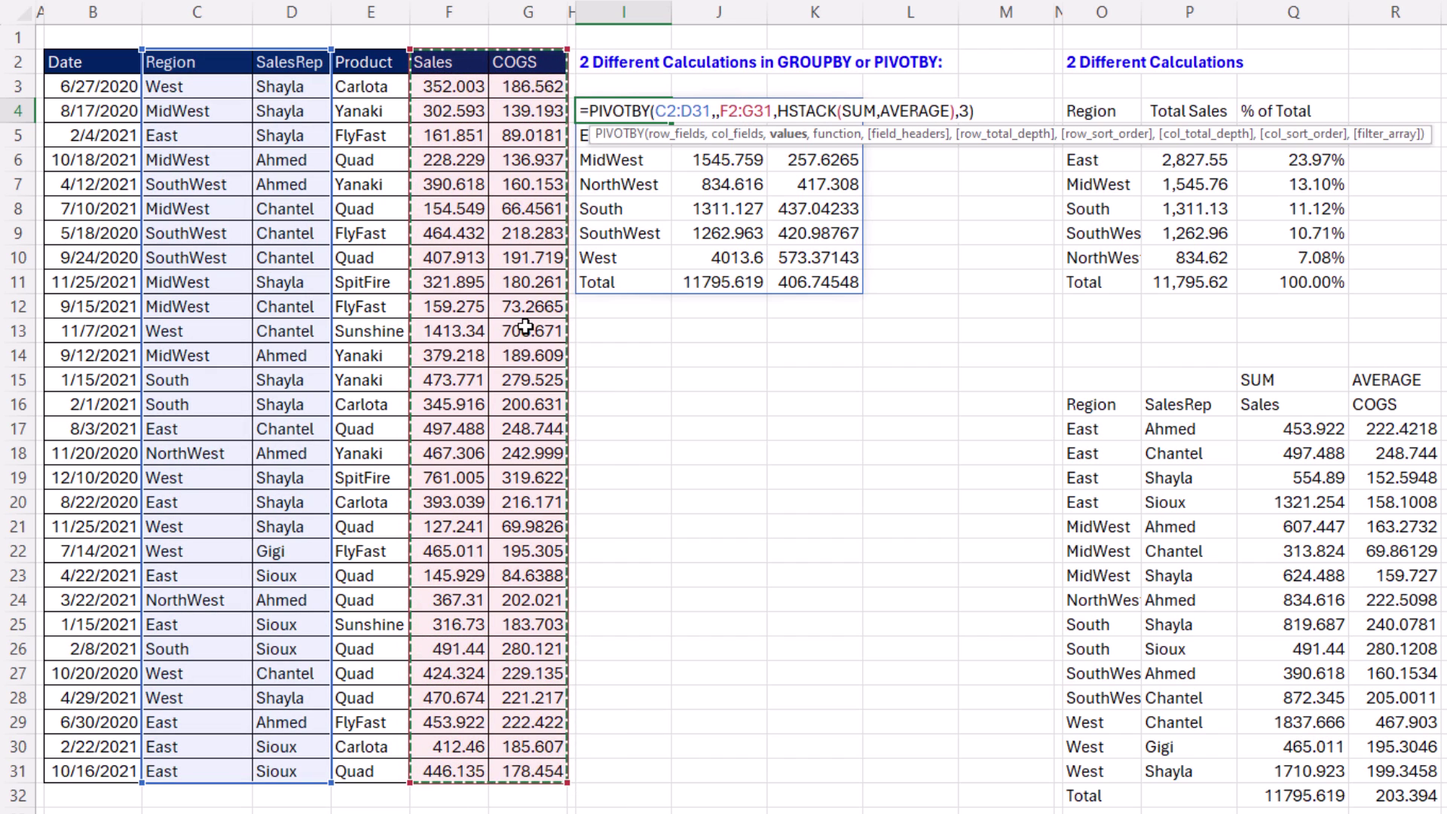
pyautogui.hotkey('ctrl', 'Return')
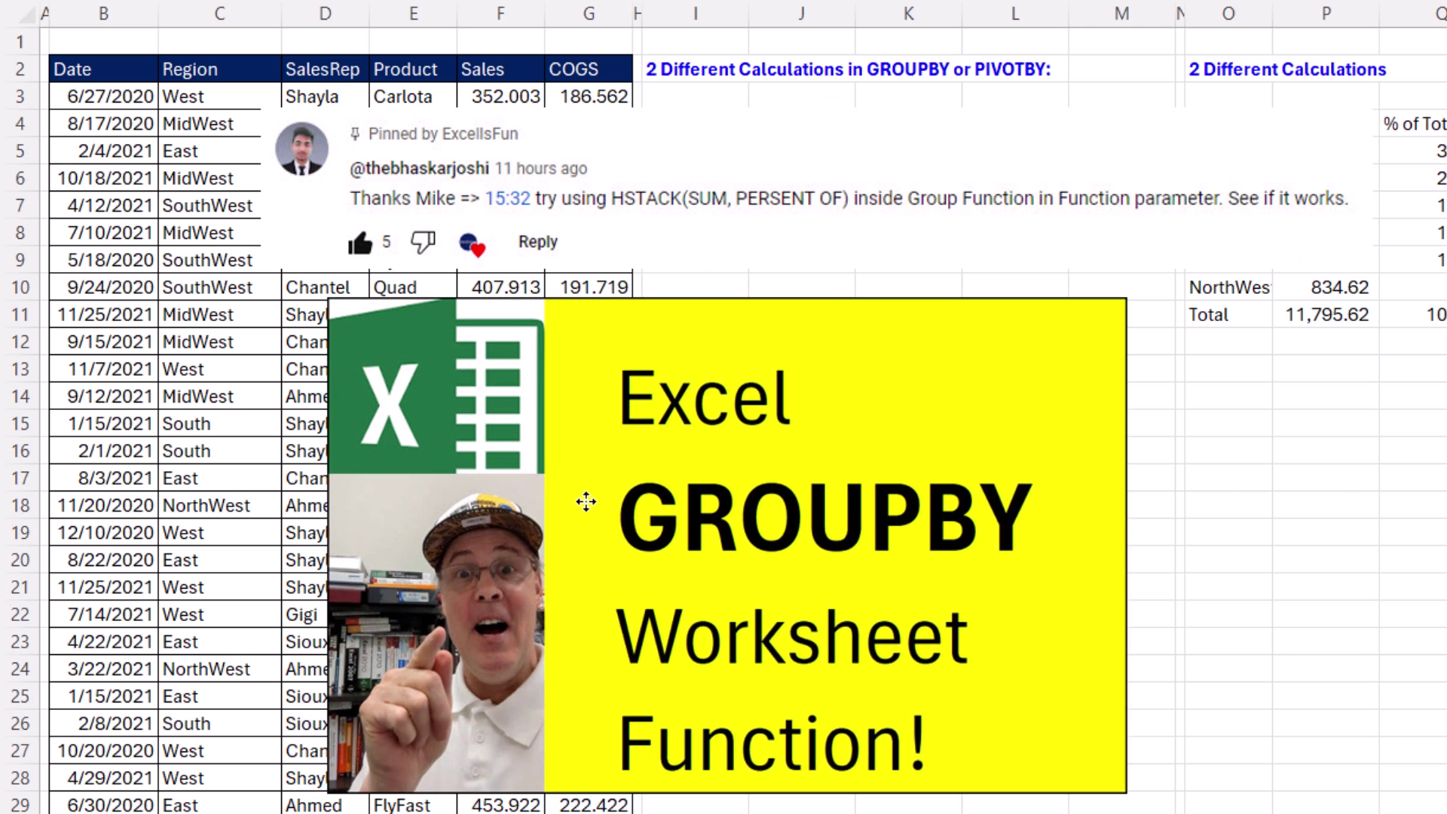
# Shift the GROUPBY thumbnail left and the pinned comment screenshot right
pyautogui.moveTo(521, 501); pyautogui.dragTo(452, 501)
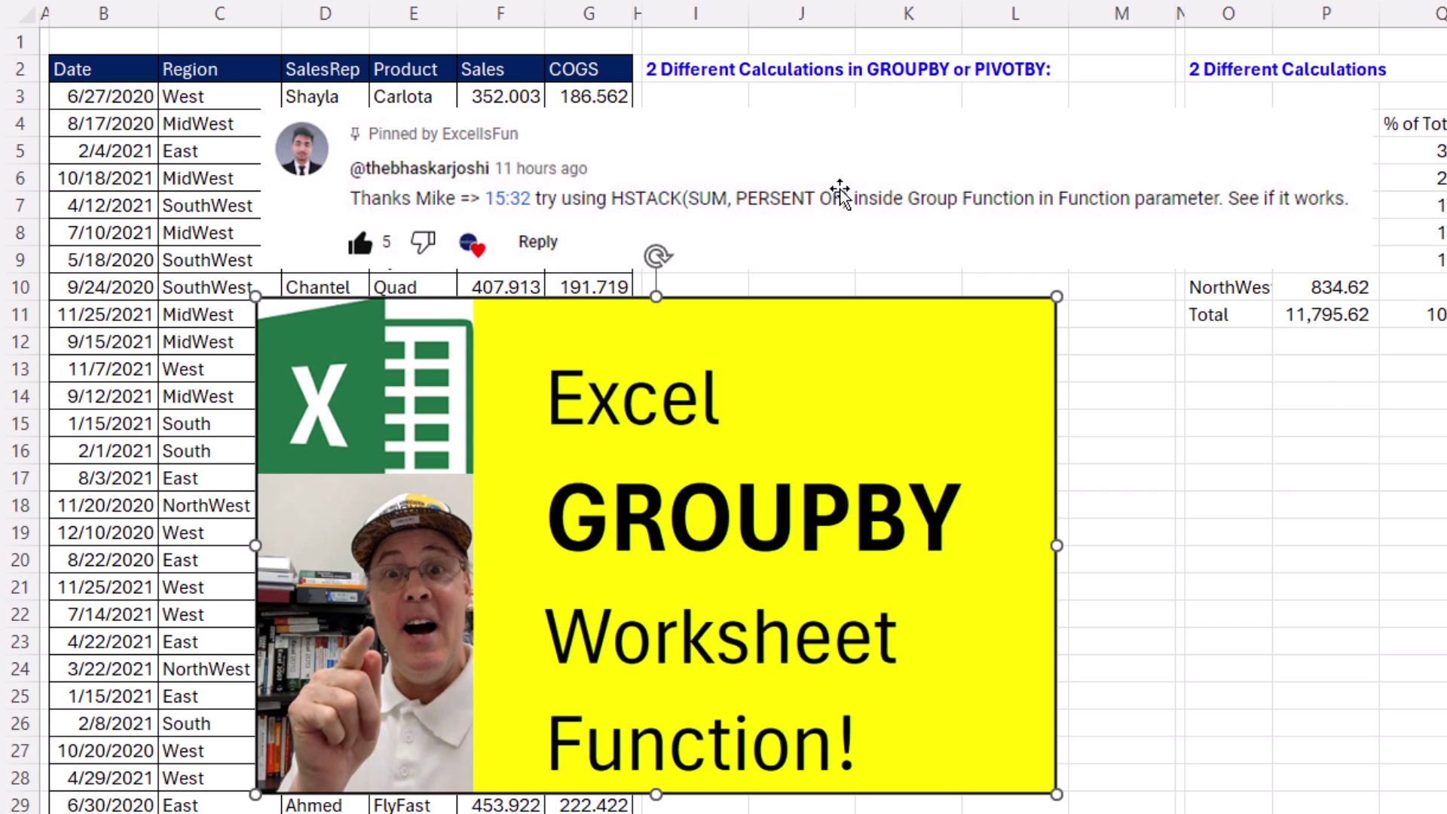
pyautogui.moveTo(847, 181); pyautogui.dragTo(757, 167)
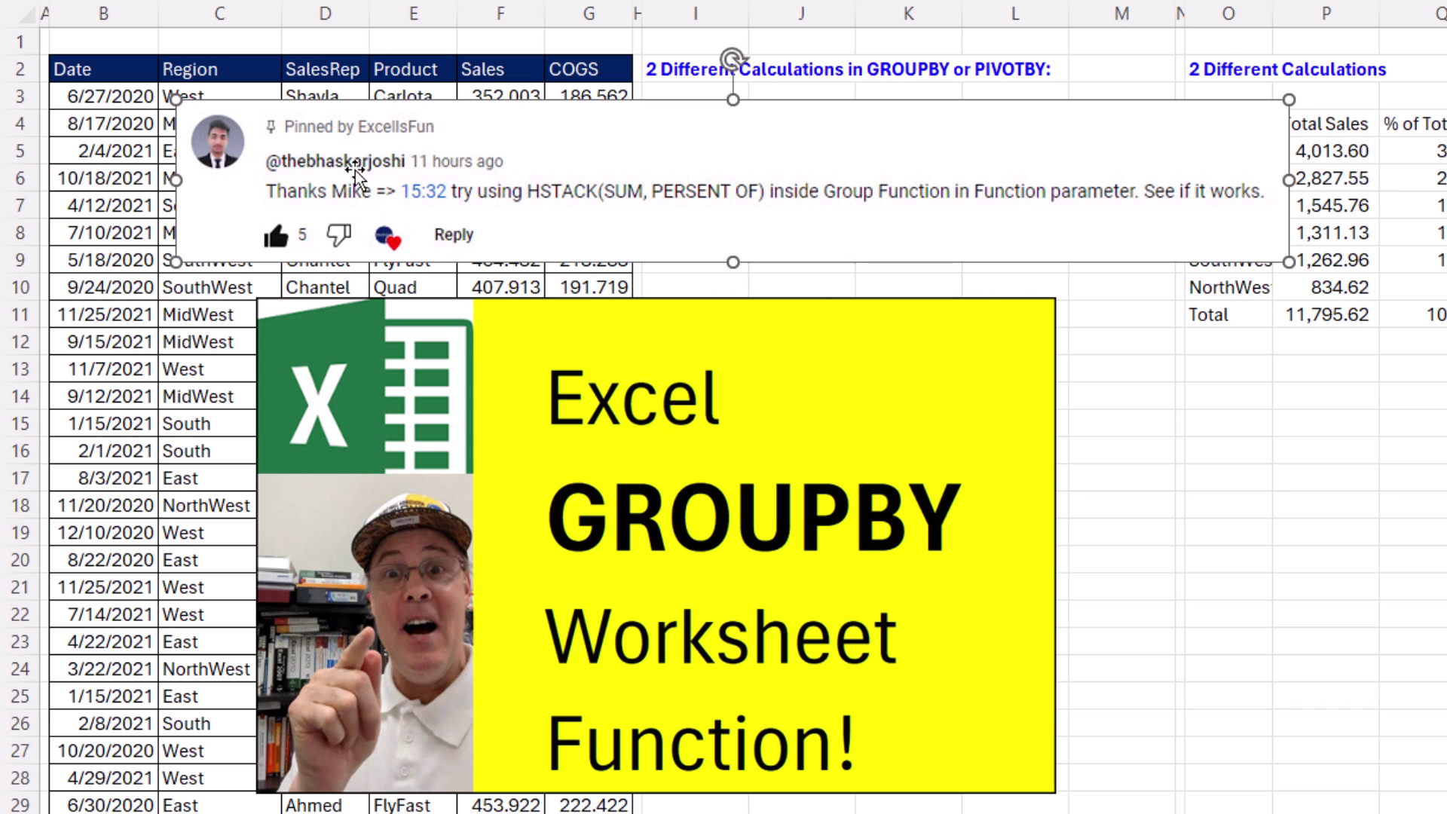